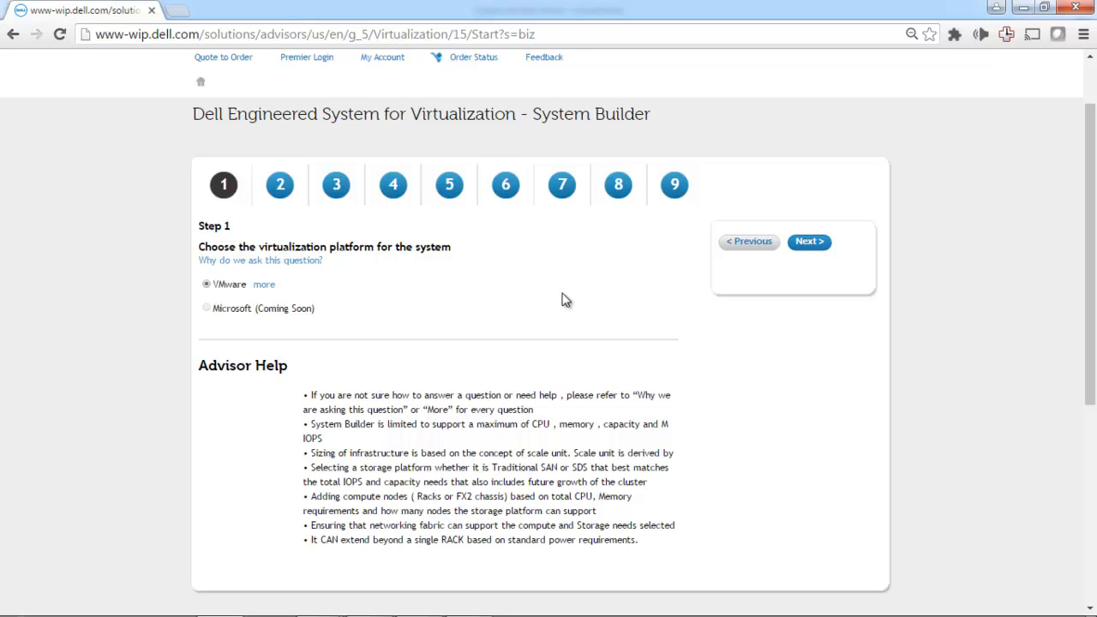
Continue with VMware as the virtualization platform for the system
left_click(809, 243)
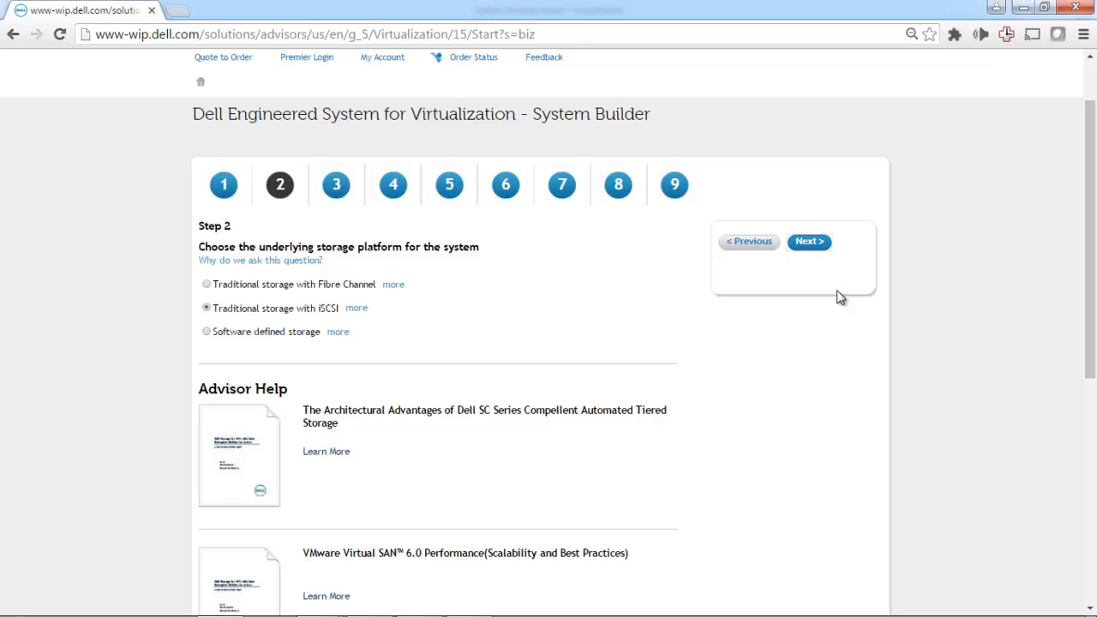
Read why the storage platform question is asked and continue with Traditional storage with iSCSI
left_click(302, 261)
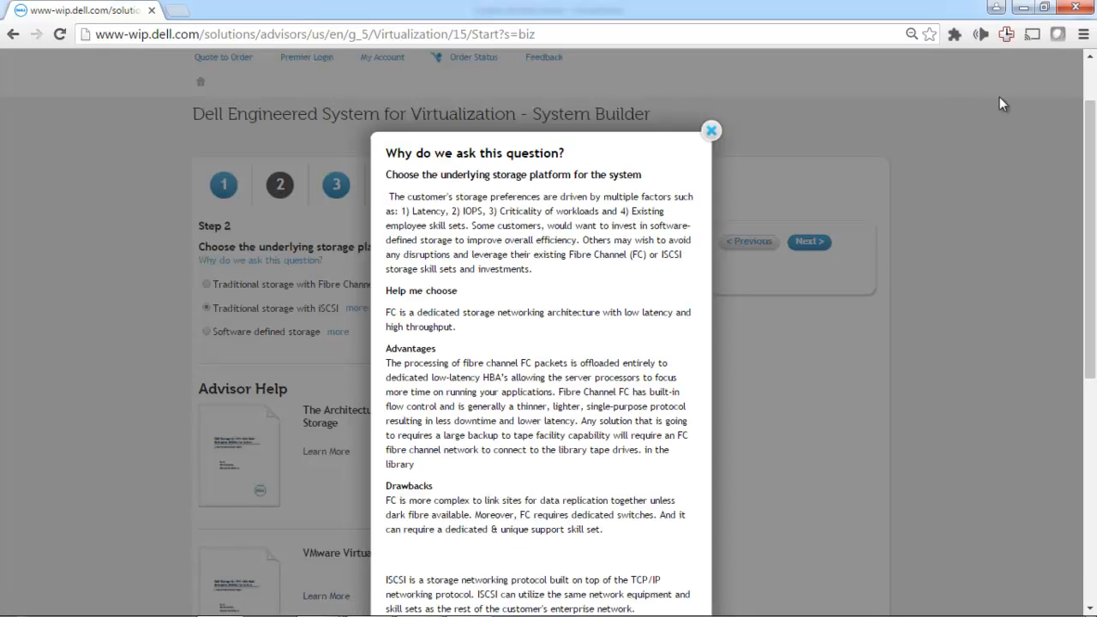
left_click_drag(1093, 119, 1095, 210)
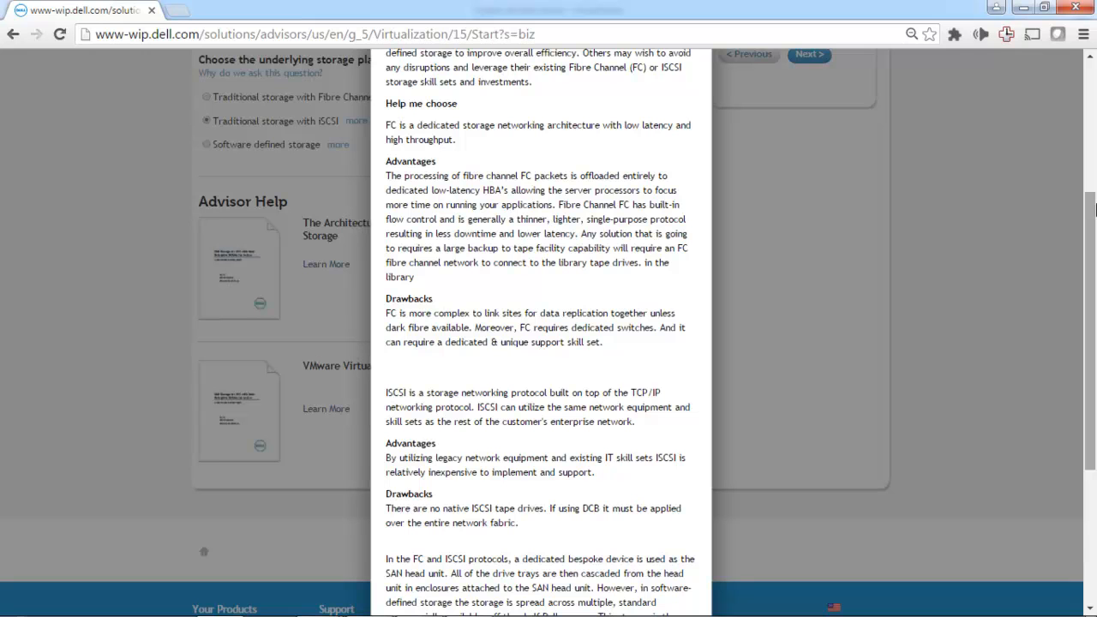
left_click_drag(1096, 209, 1096, 288)
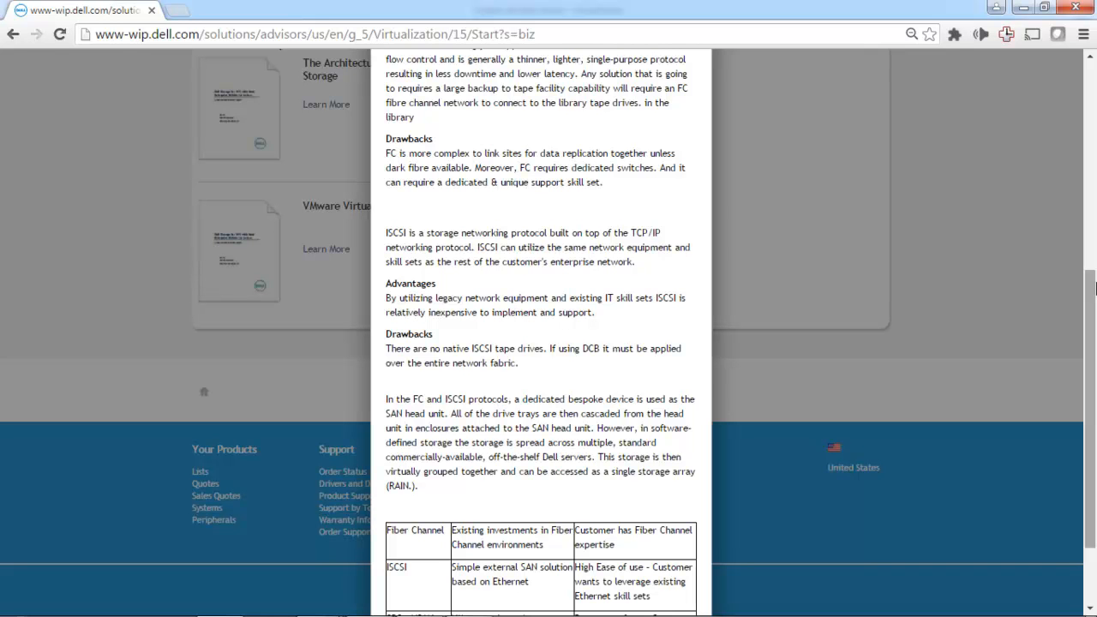
scroll(1096, 288, "up", 5)
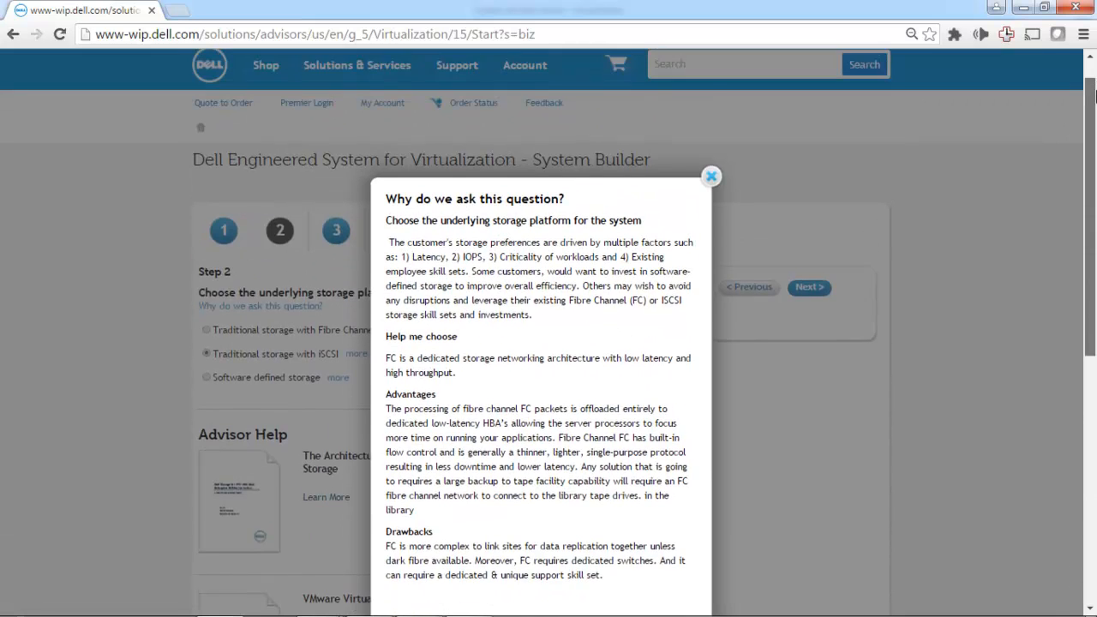
left_click(713, 177)
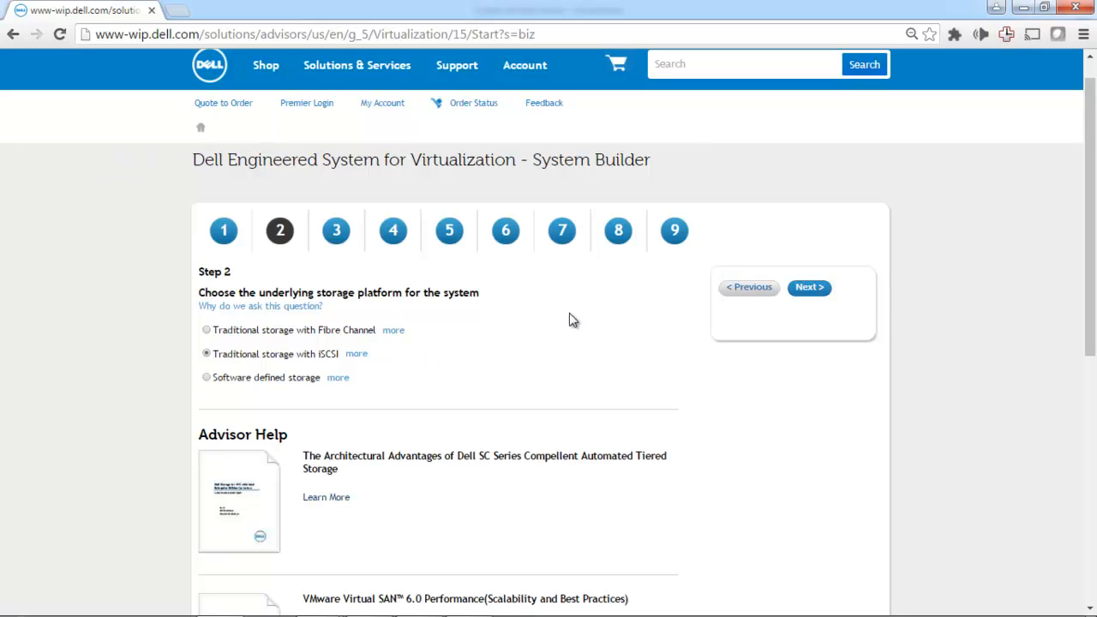
left_click_drag(1092, 289, 1094, 307)
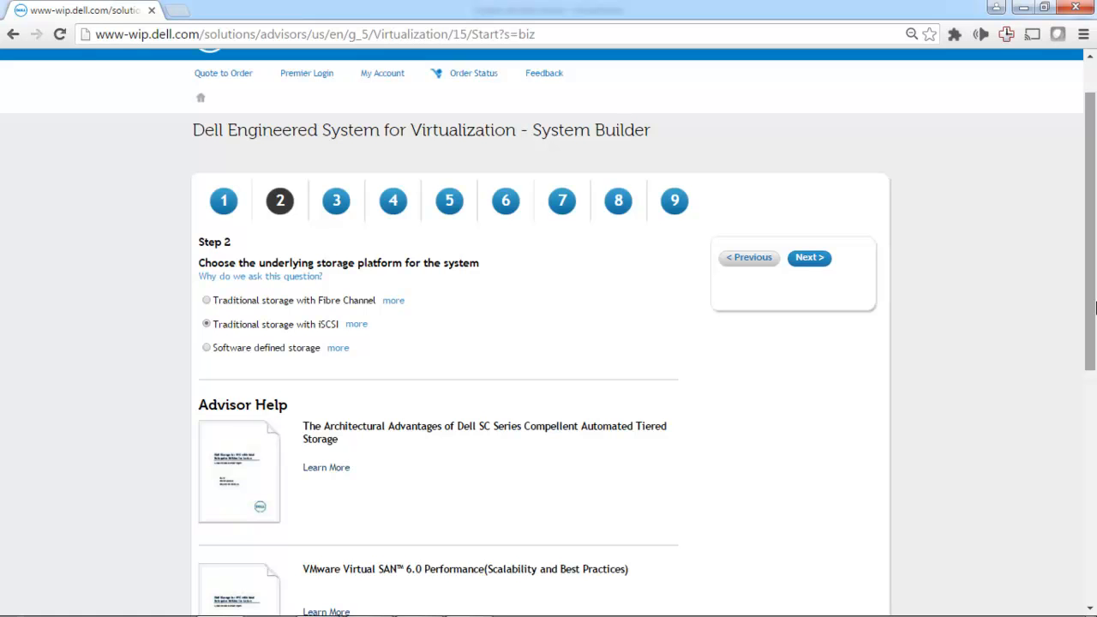
left_click(811, 261)
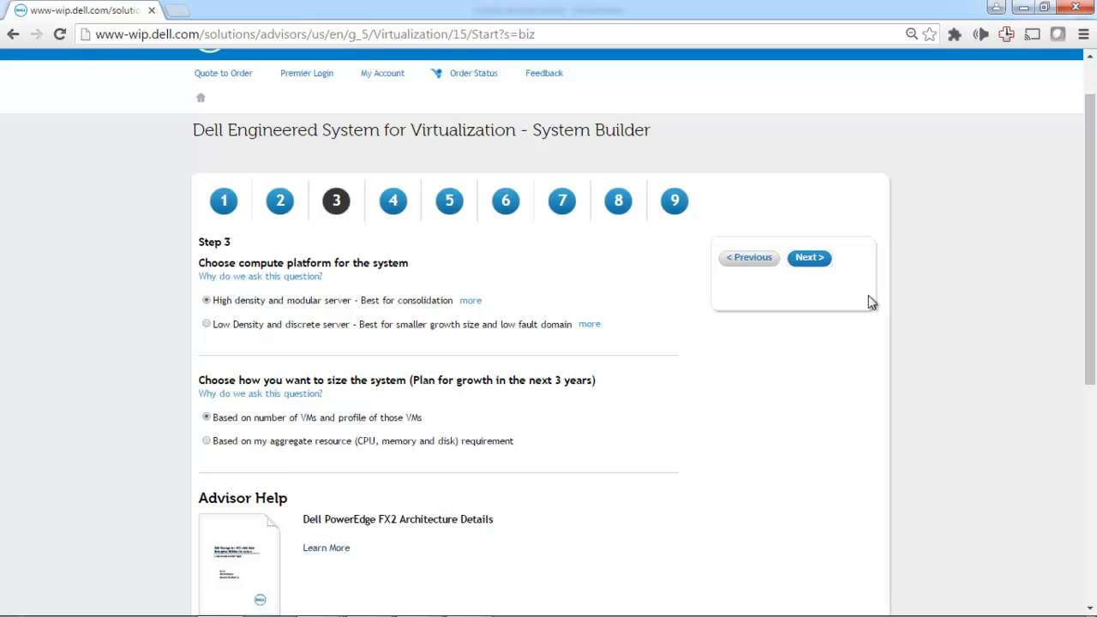
Read the compute platform explanation and continue with the high density and modular server, sized by number and profile of VMs
left_click(253, 279)
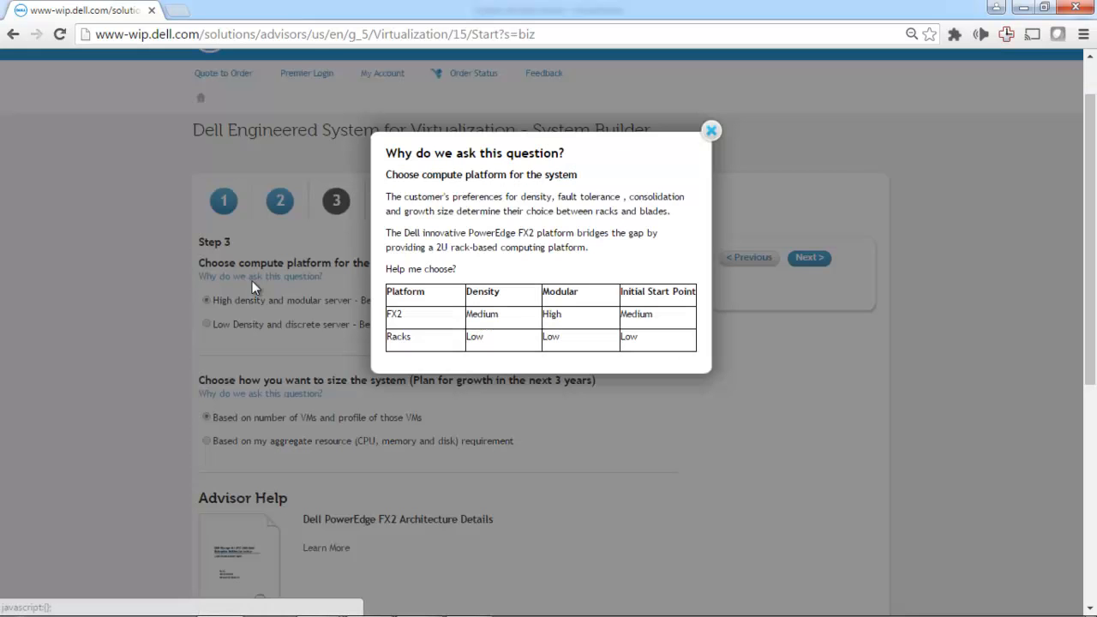
left_click(710, 138)
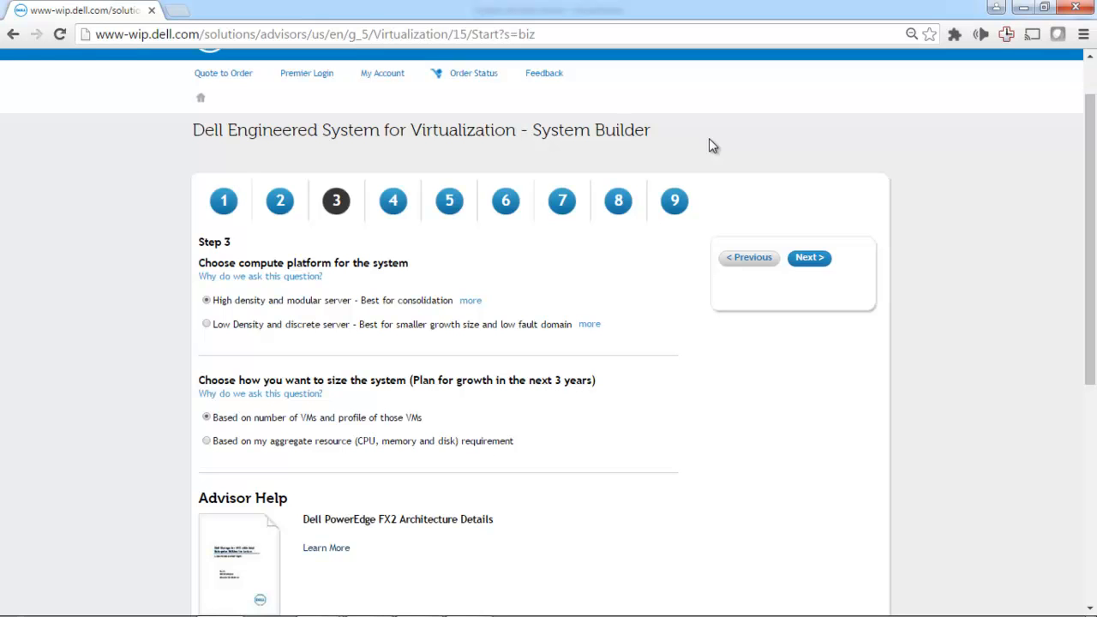
left_click_drag(1095, 176, 1095, 215)
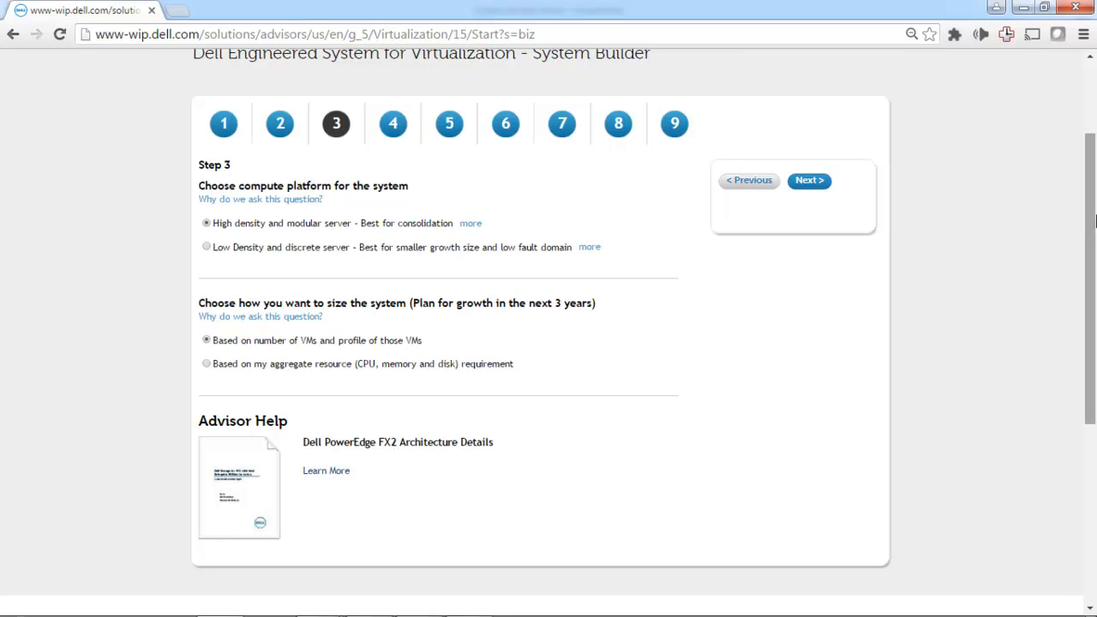
left_click(809, 182)
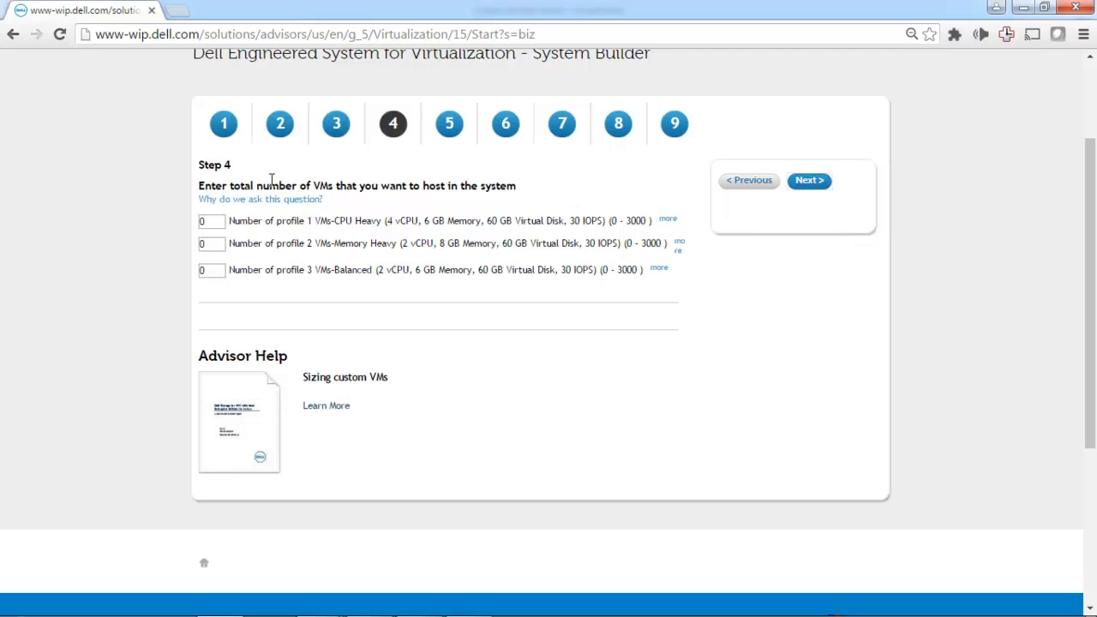
Enter 100 VMs for each of the three VM profiles
left_click_drag(215, 225, 187, 272)
type("100100100")
Log in to SalesEdge from the Sizing custom VMs resource, then download and open the advanced sizing spreadsheet
left_click(321, 407)
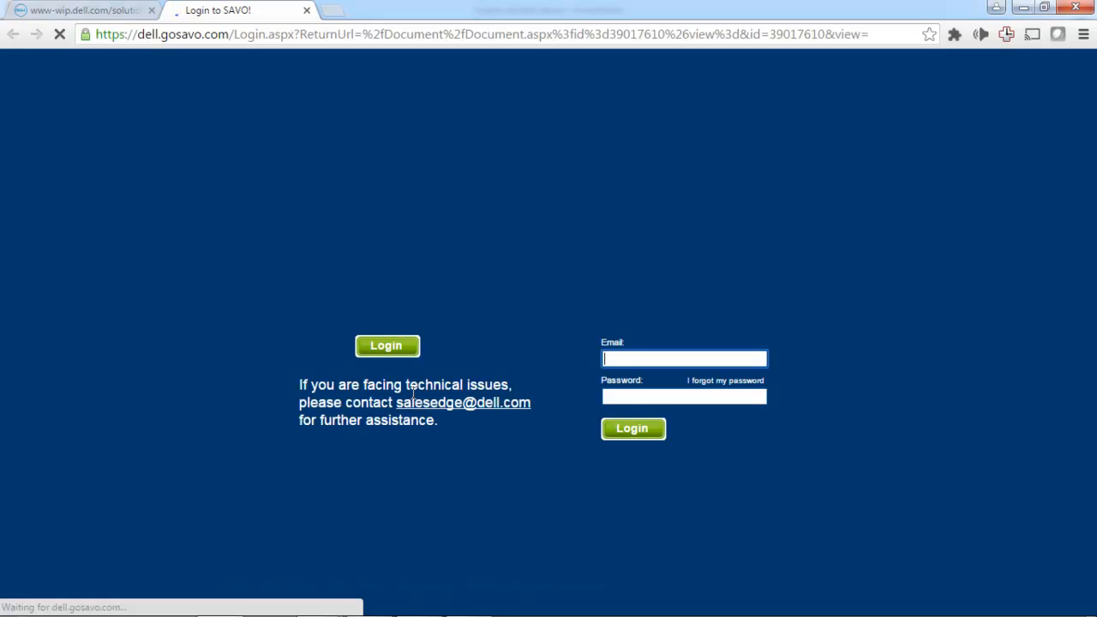
left_click(384, 346)
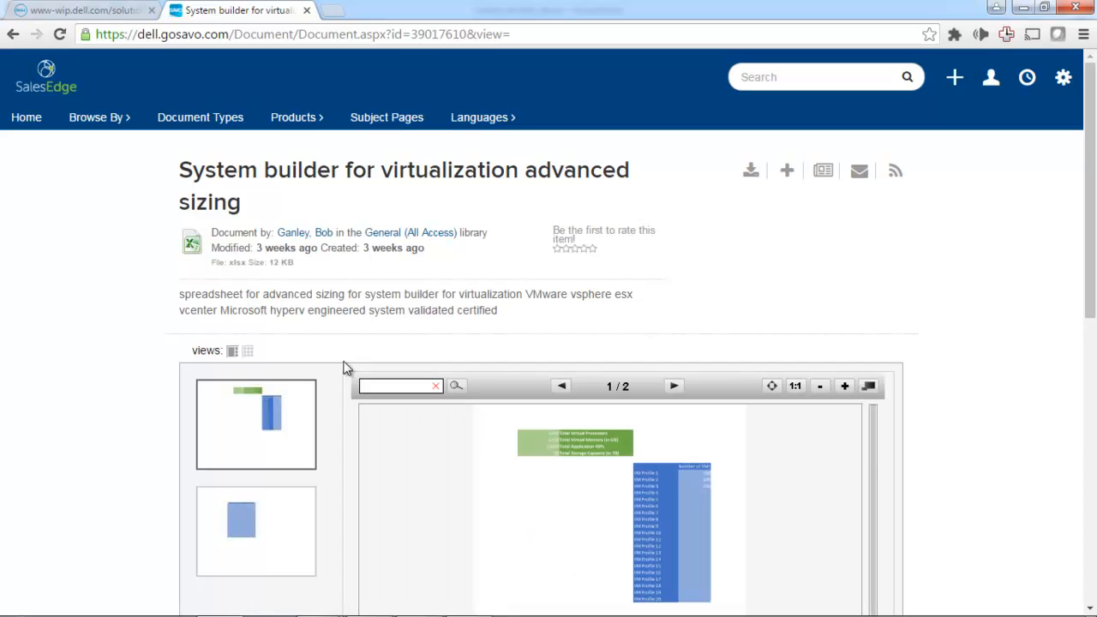
left_click(751, 173)
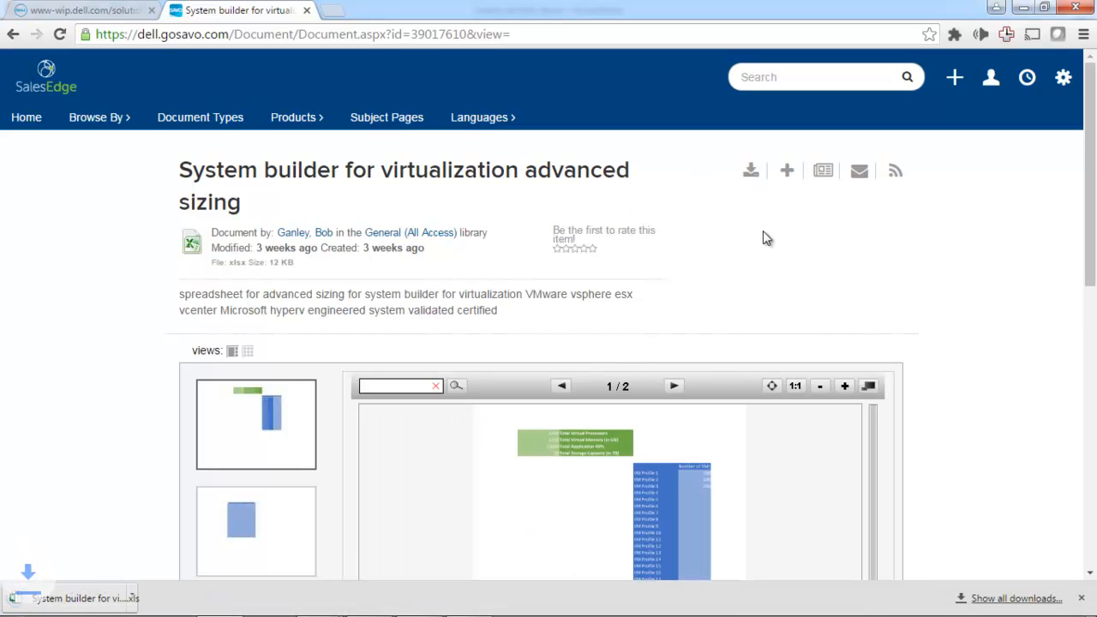
left_click(50, 600)
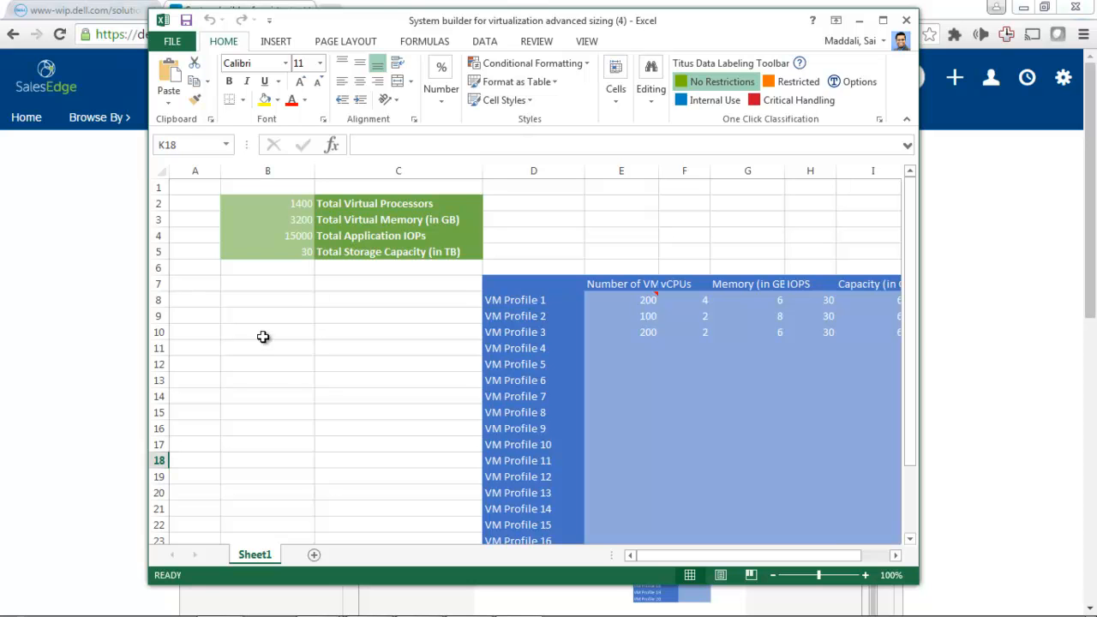
Return to the System Builder and switch the sizing method to aggregate resource (CPU, memory and disk) requirement
left_click(30, 225)
left_click(111, 8)
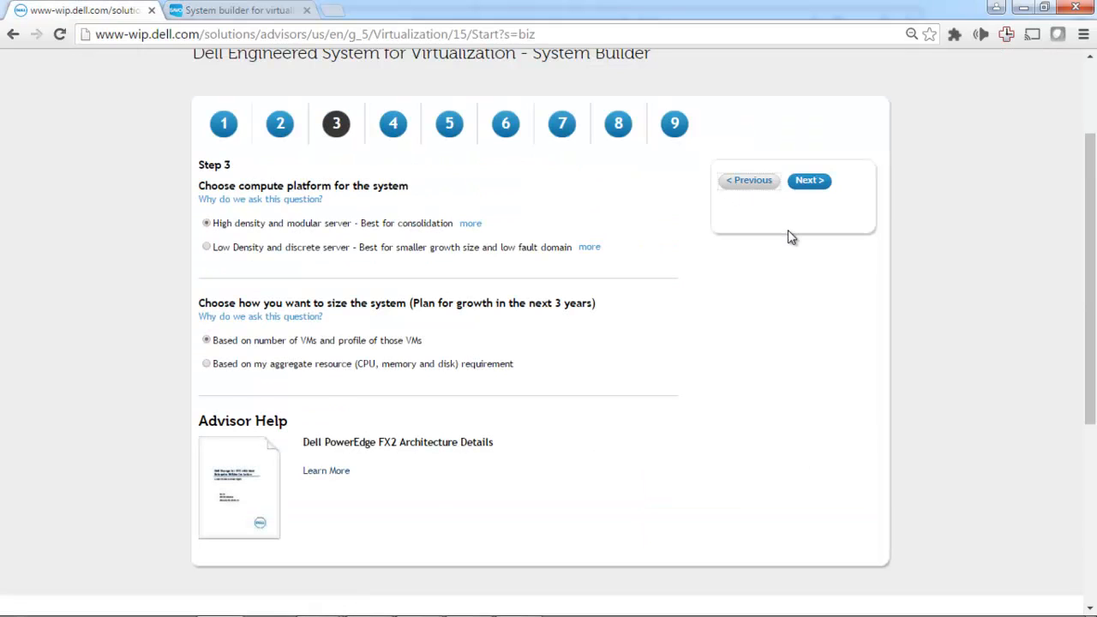
left_click(338, 370)
left_click(810, 182)
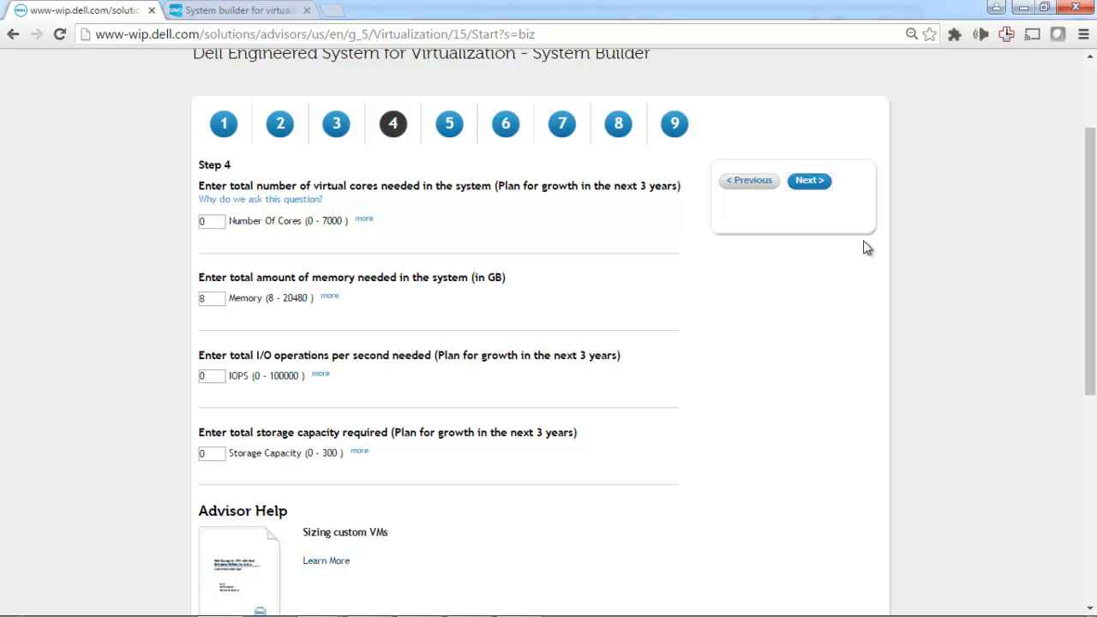
Go back to Step 3 and set the sizing method to number of VMs and profile of those VMs
left_click(747, 182)
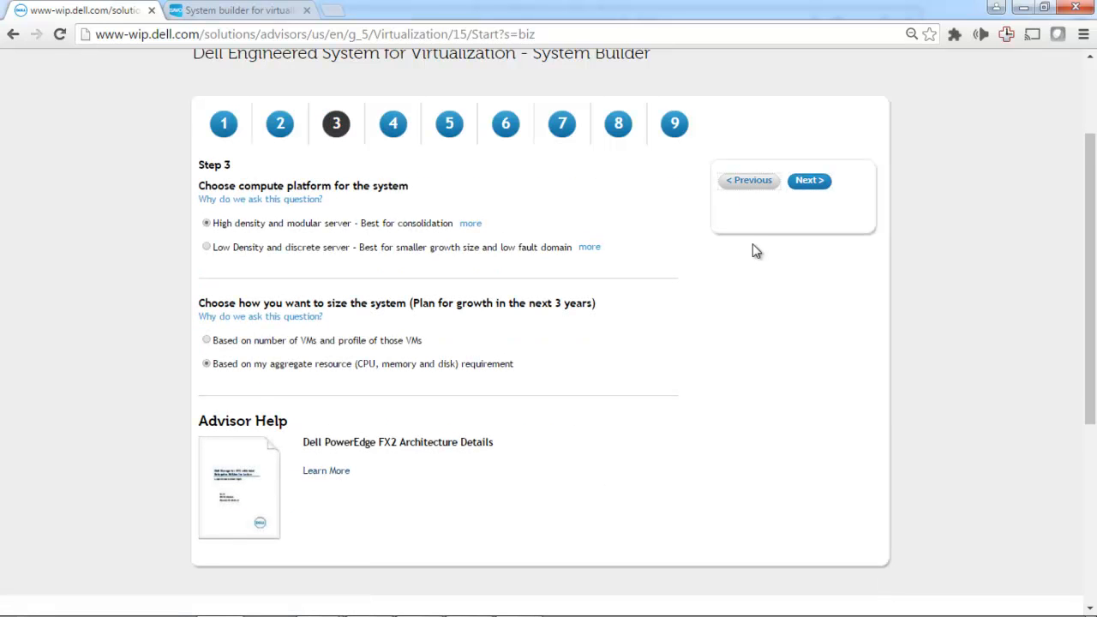
left_click(375, 342)
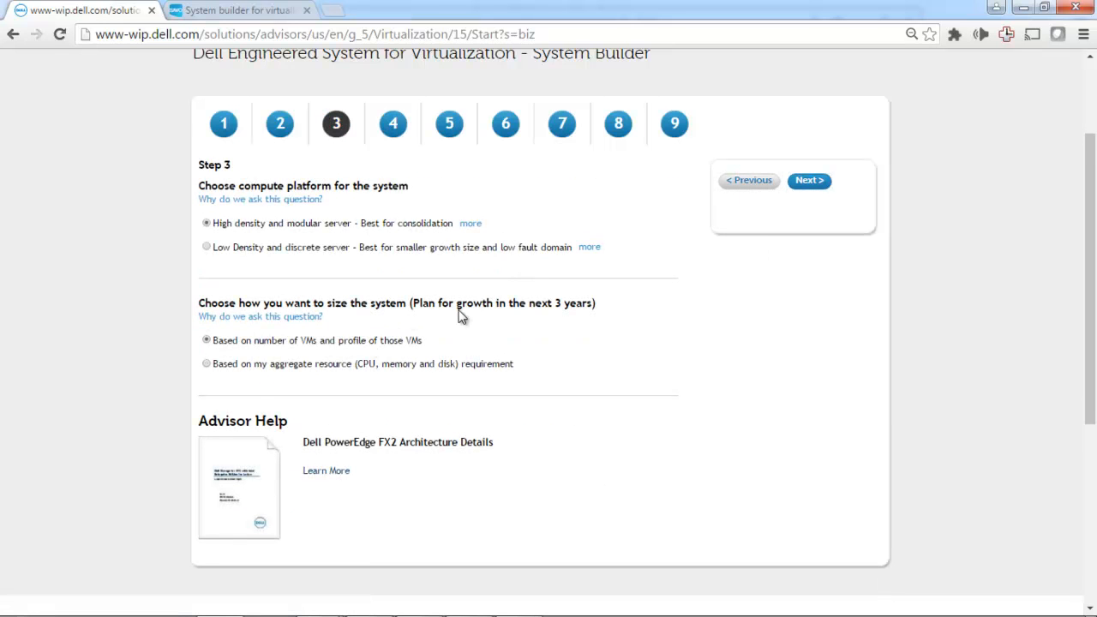
left_click(808, 186)
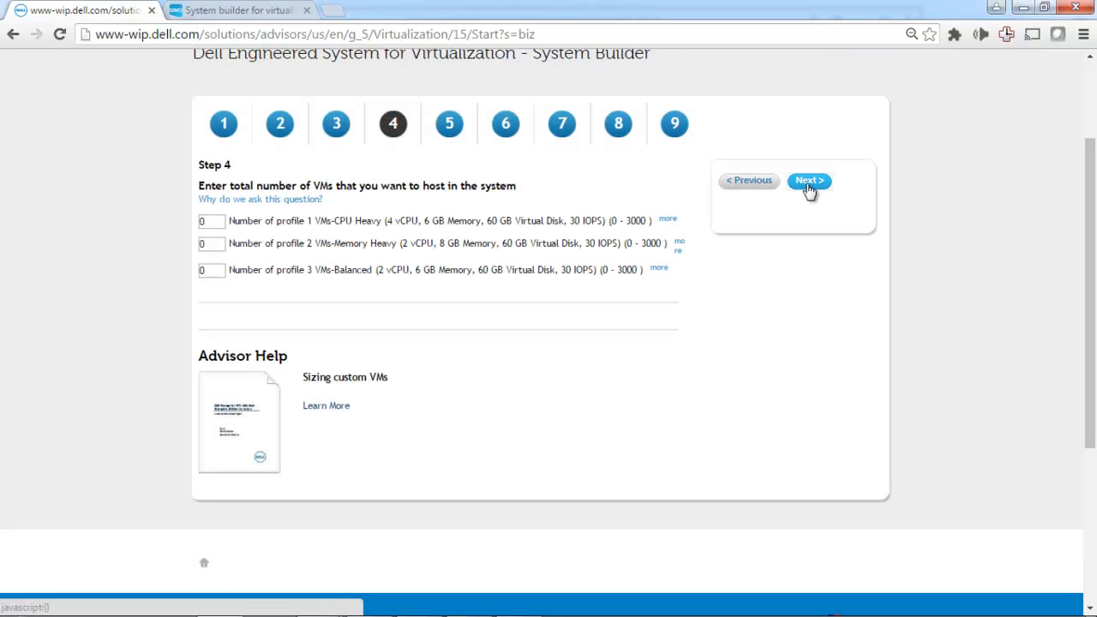
Set the number of profile 3 Balanced VMs to 300 and continue to the compute and storage configuration
double_click(211, 270)
type("3")
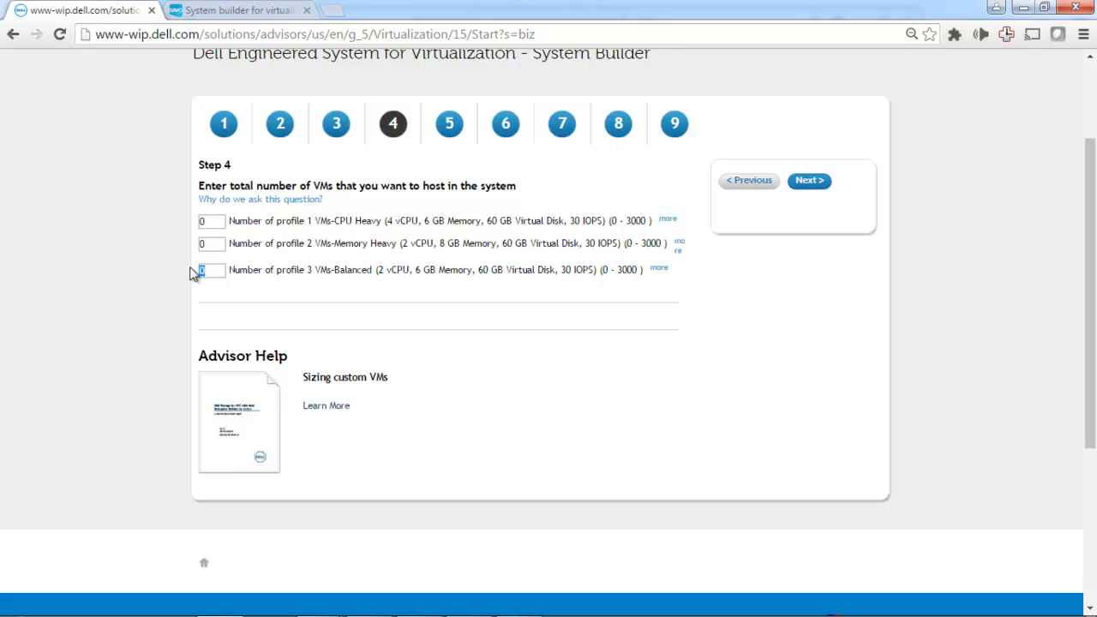
type("00")
left_click(810, 180)
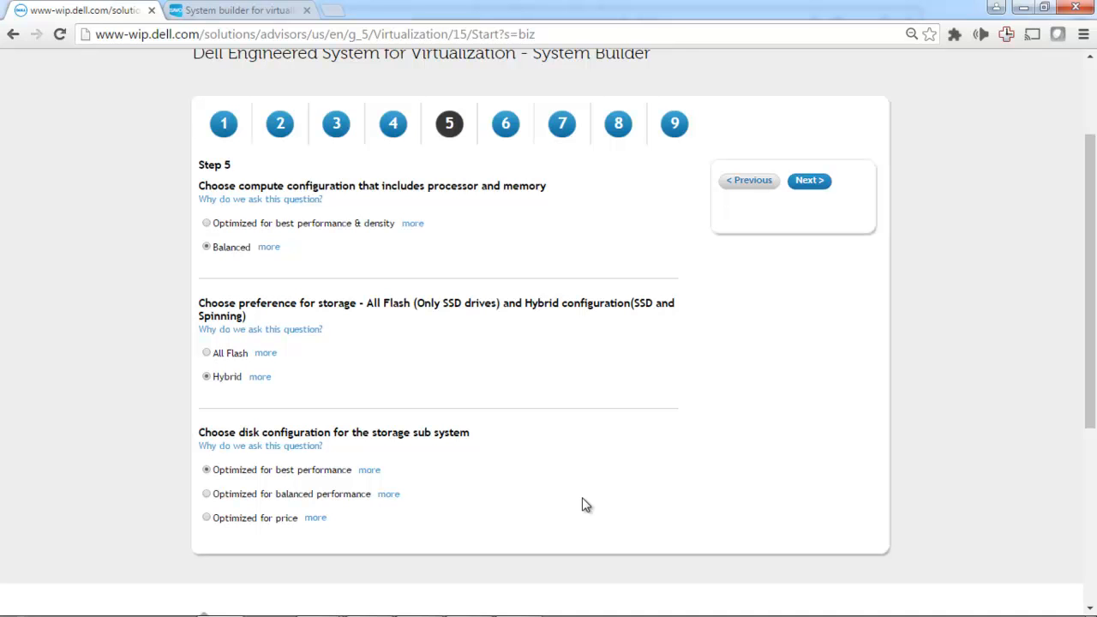
Read the disk configuration explanation and continue with the storage disks optimized for balanced performance
left_click(282, 447)
left_click_drag(1095, 180, 1095, 241)
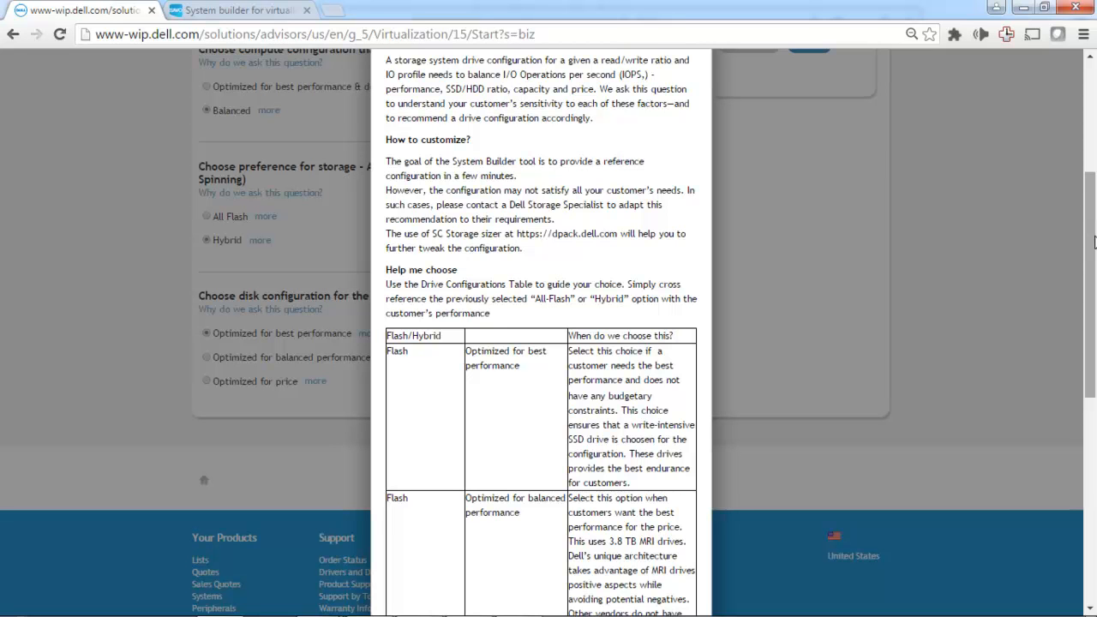
left_click_drag(1095, 243, 1095, 172)
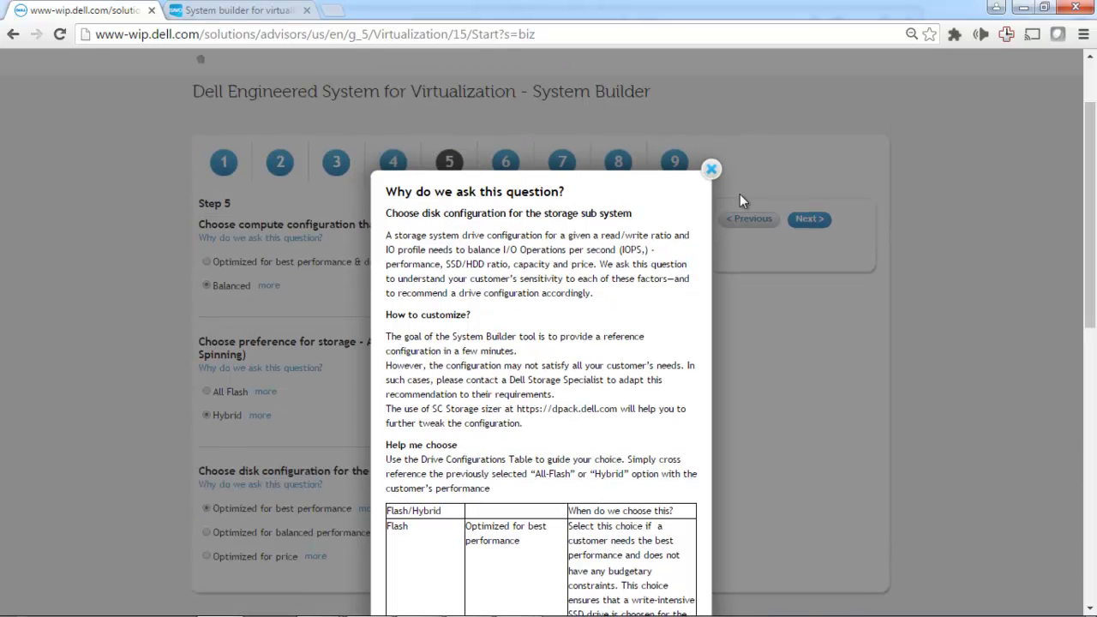
left_click(711, 170)
left_click(290, 534)
left_click(811, 220)
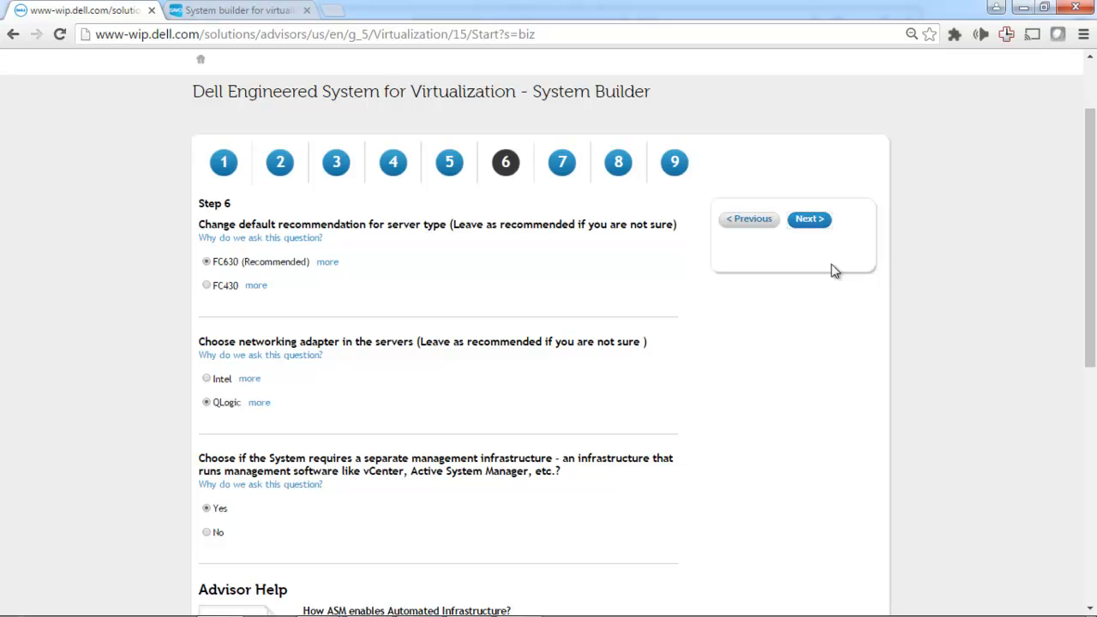
Decline a separate management infrastructure, keep the FC630 server and QLogic adapter, and continue to Step 7
left_click_drag(1092, 133, 1094, 219)
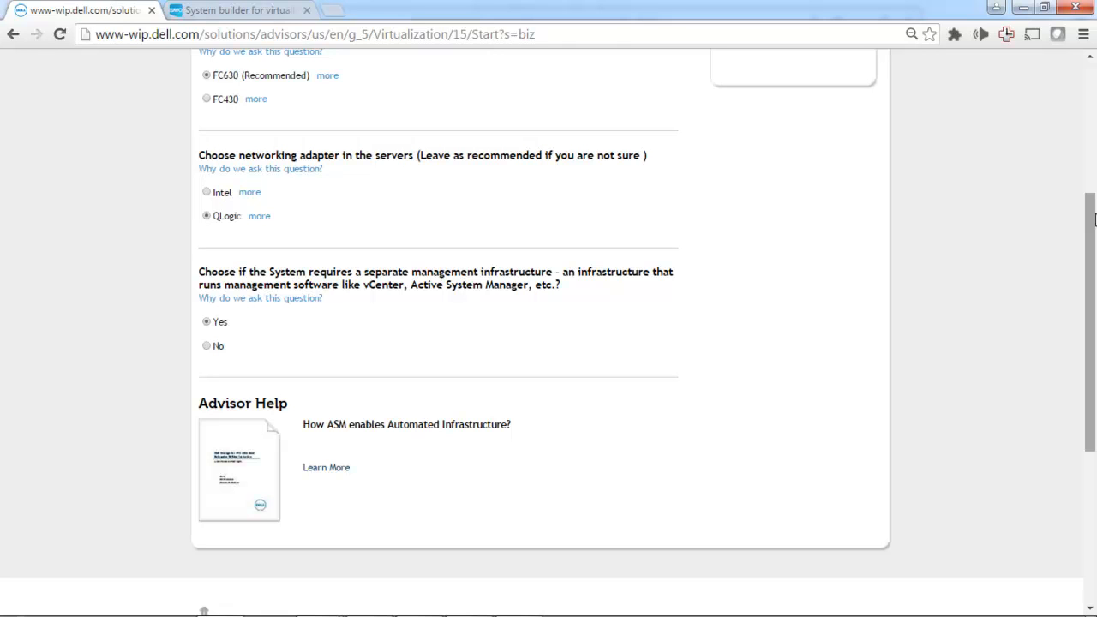
scroll(909, 140, "up", 1)
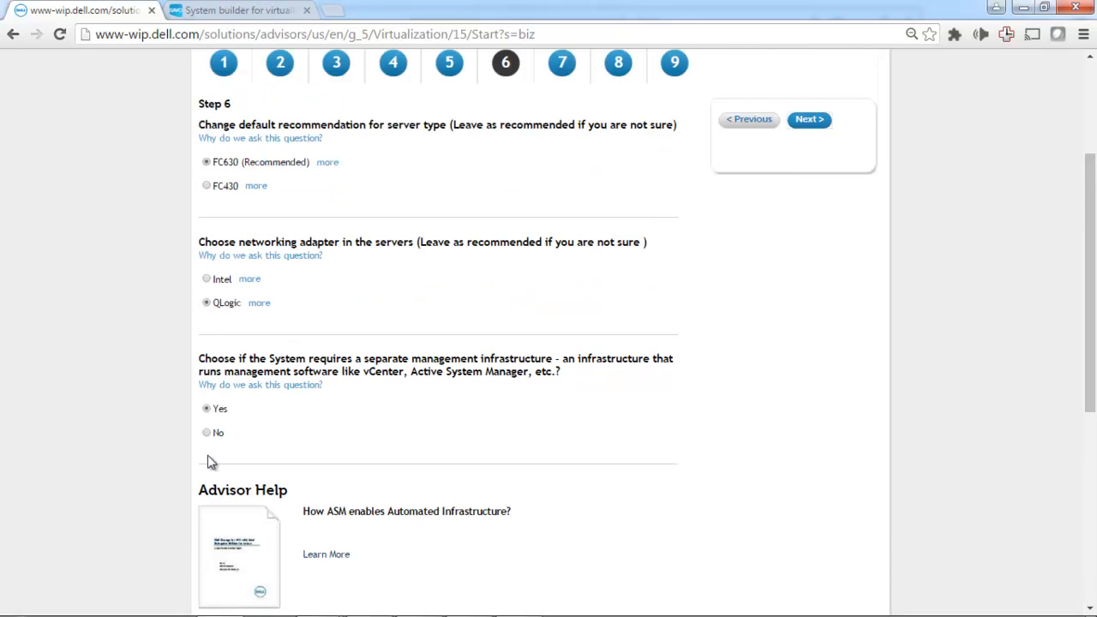
left_click(206, 433)
left_click(809, 119)
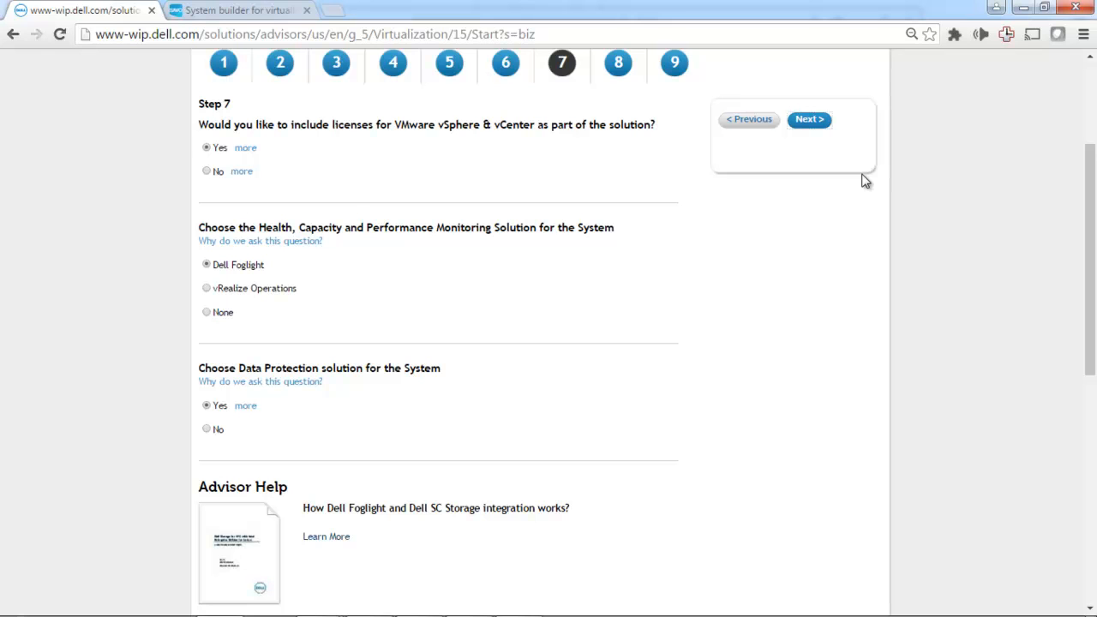
Exclude the VMware vSphere and vCenter licenses, keep Dell Foglight and data protection, and continue to Step 8
left_click(207, 171)
left_click_drag(1092, 244, 1091, 270)
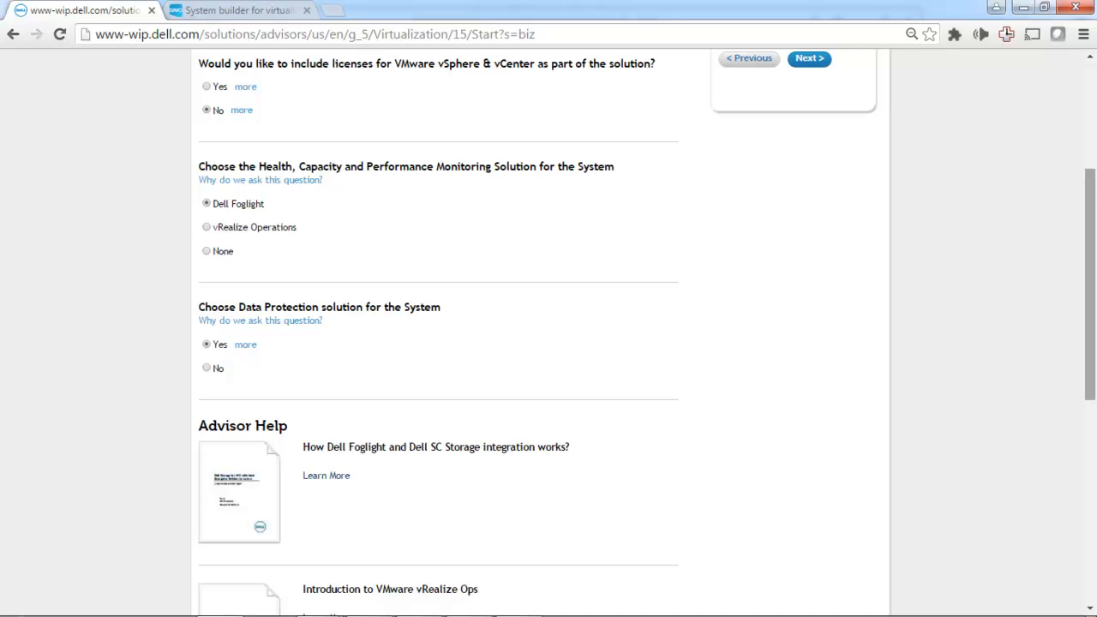
scroll(1092, 316, "down", 1)
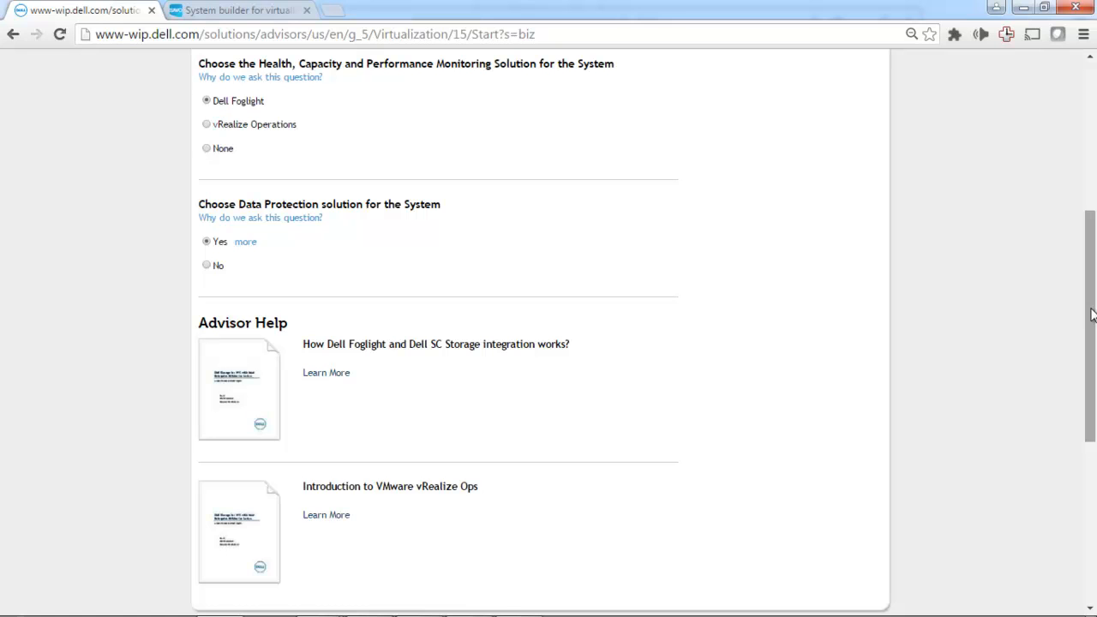
left_click_drag(1092, 315, 1090, 258)
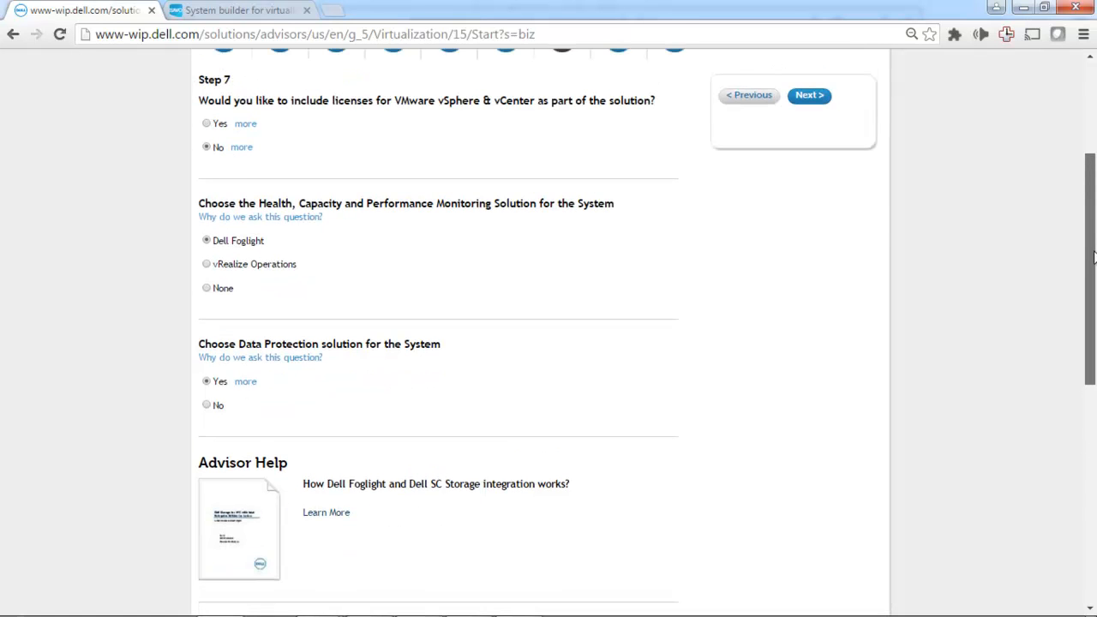
left_click(813, 97)
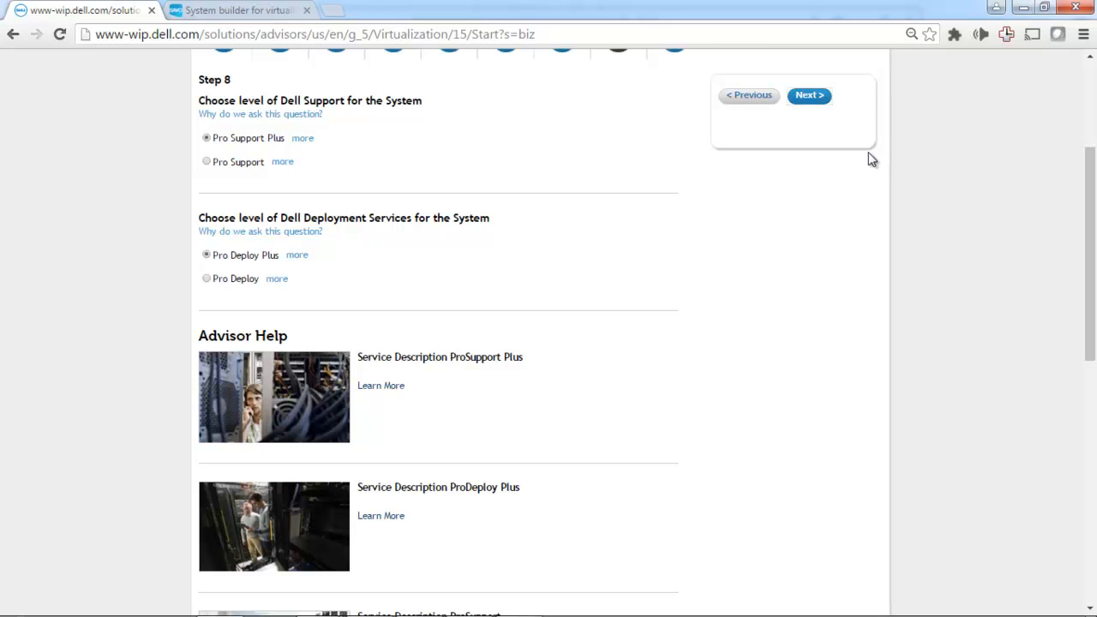
Read the explanation and offering comparison for the Dell Support level question, and close it
left_click_drag(1089, 210, 1094, 181)
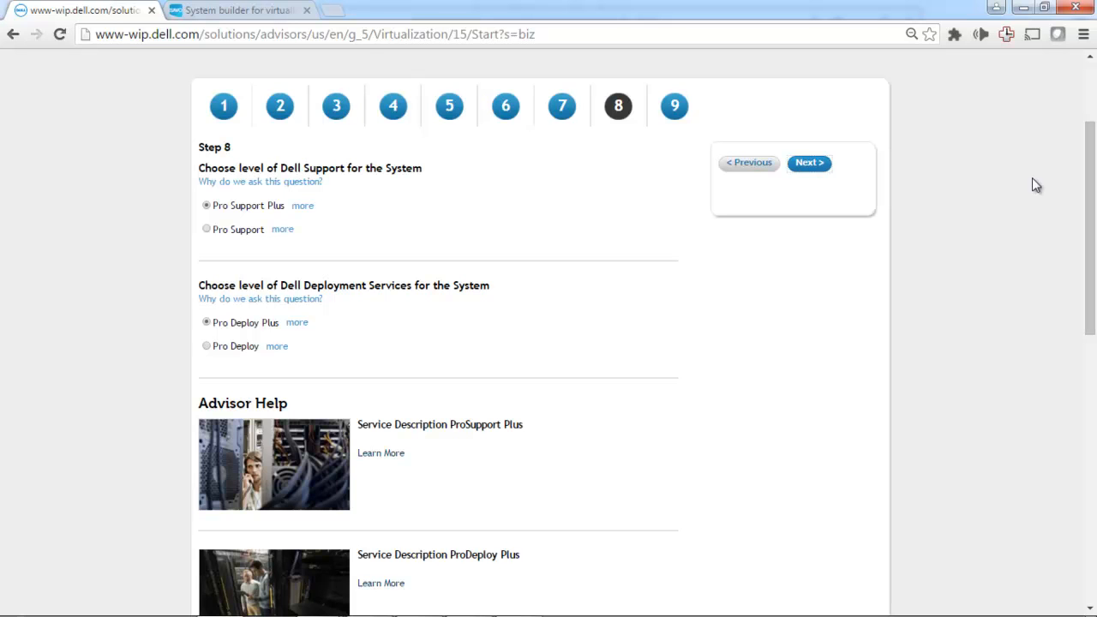
left_click(290, 188)
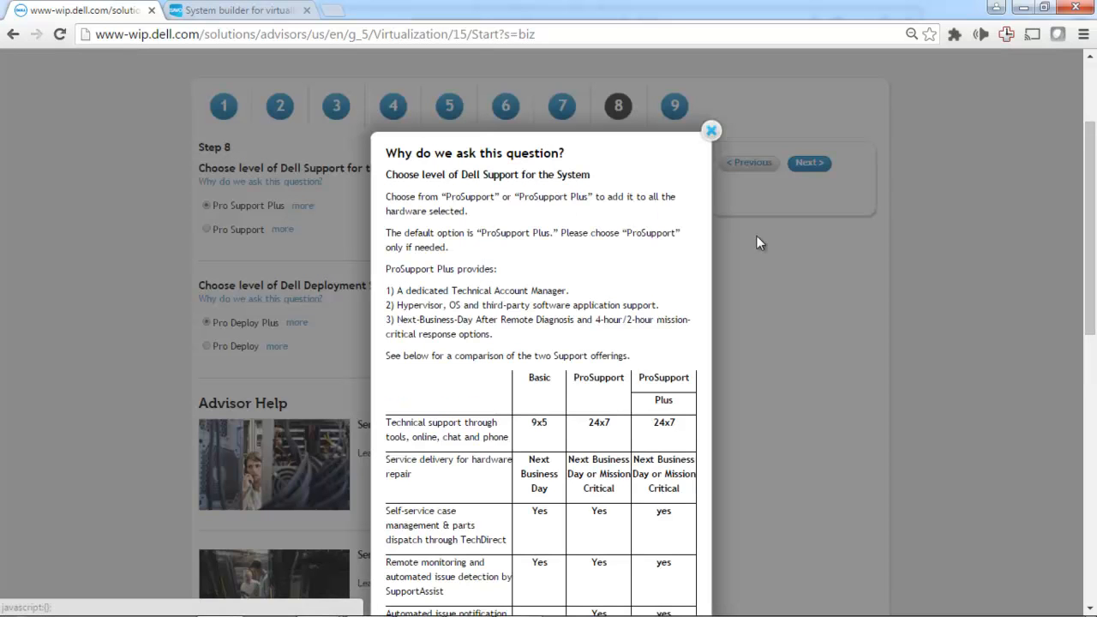
scroll(1096, 212, "down", 1)
left_click_drag(1096, 212, 1055, 287)
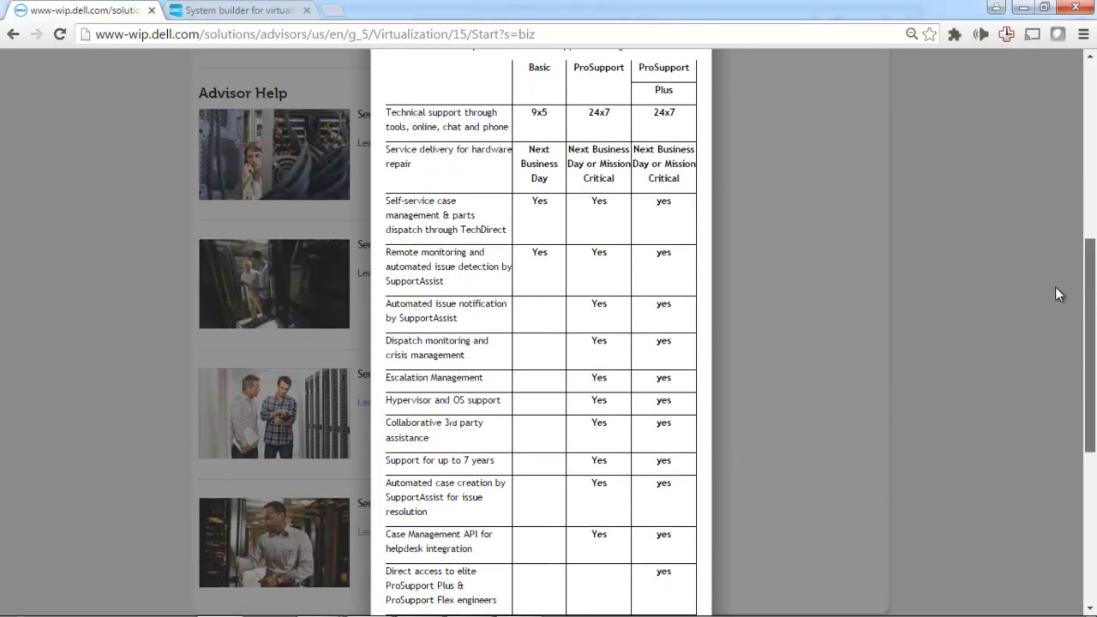
scroll(1085, 218, "up", 1)
left_click_drag(1085, 219, 1067, 158)
left_click(710, 136)
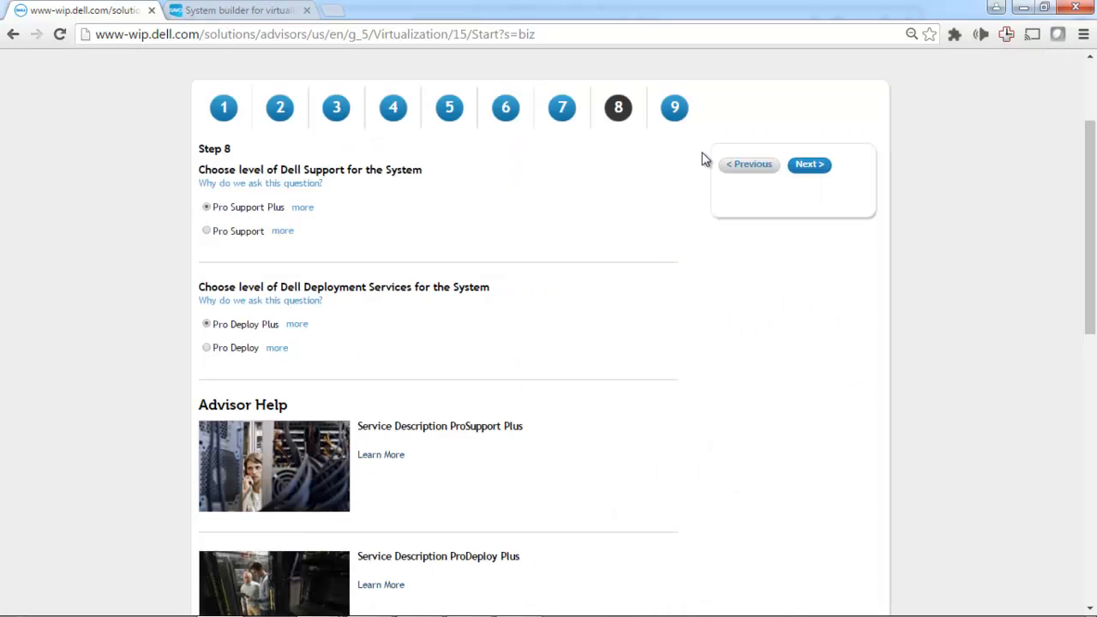
Review the service descriptions, keep Pro Support Plus and Pro Deploy Plus, and continue to the Step 9 input summary
left_click_drag(1094, 221, 1095, 311)
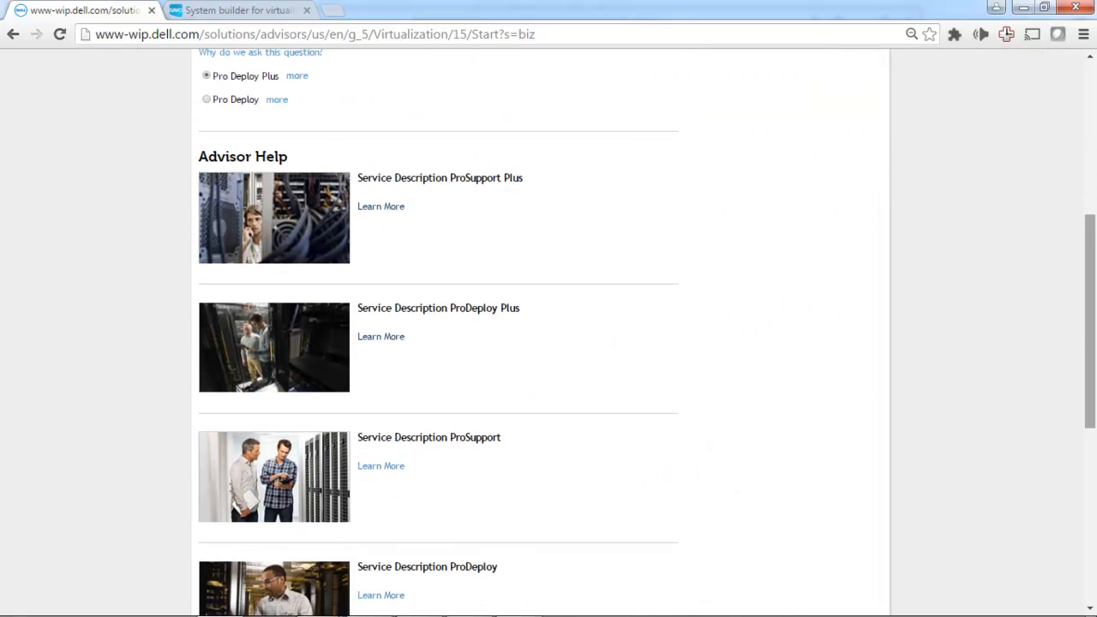
scroll(1004, 234, "up", 2)
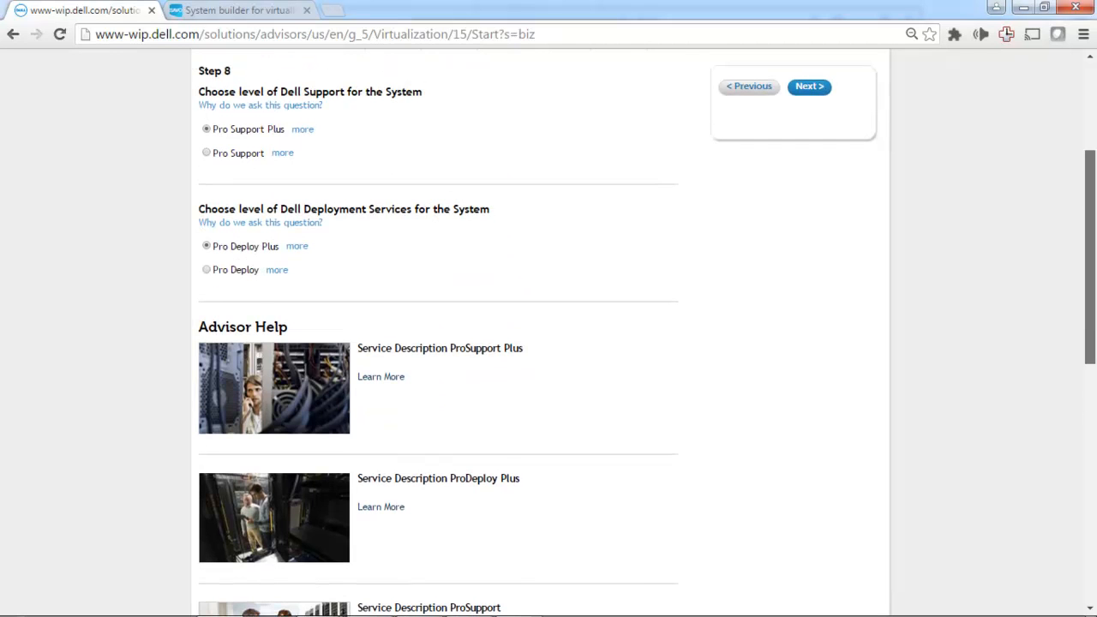
scroll(1095, 163, "up", 3)
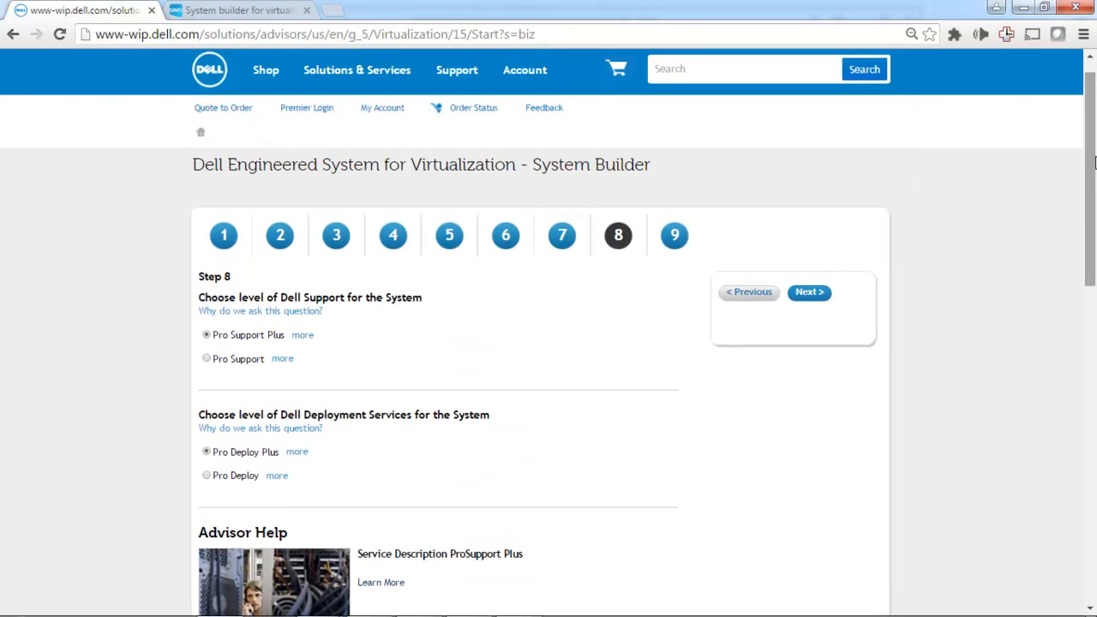
left_click(808, 292)
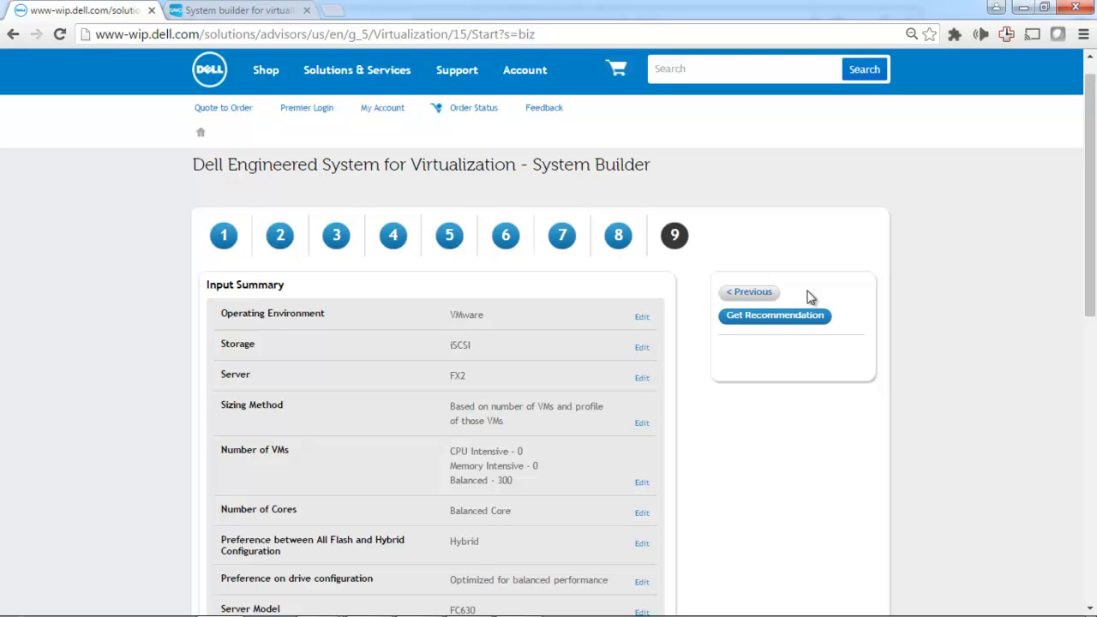
Edit the server choice to the low density and discrete server platform, keep VM-based sizing, and continue to Step 4
left_click(642, 379)
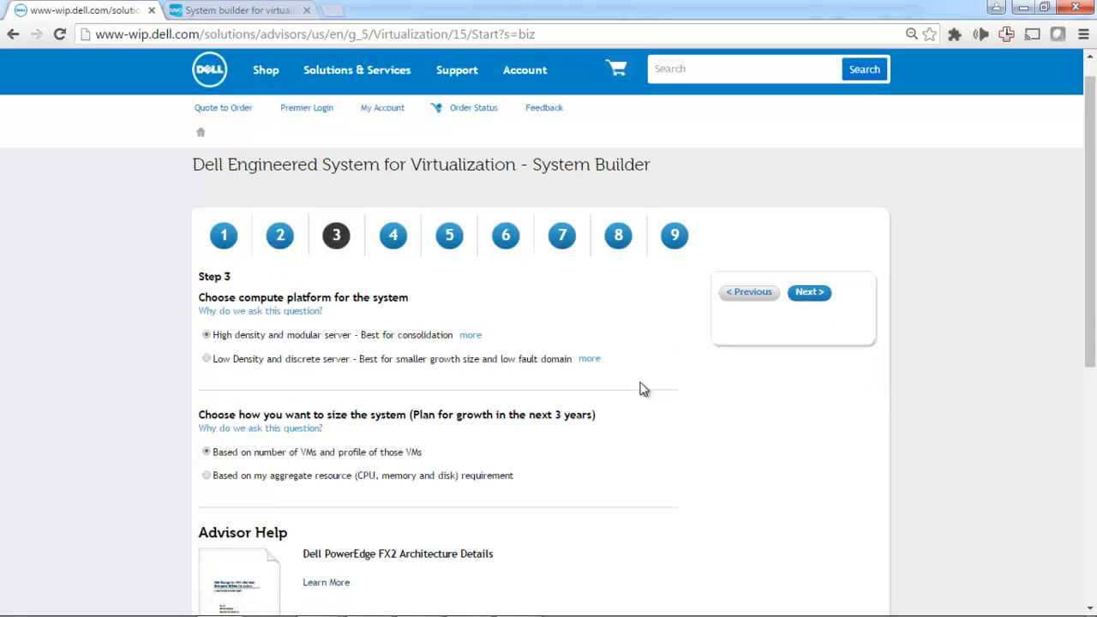
left_click(301, 359)
left_click(802, 292)
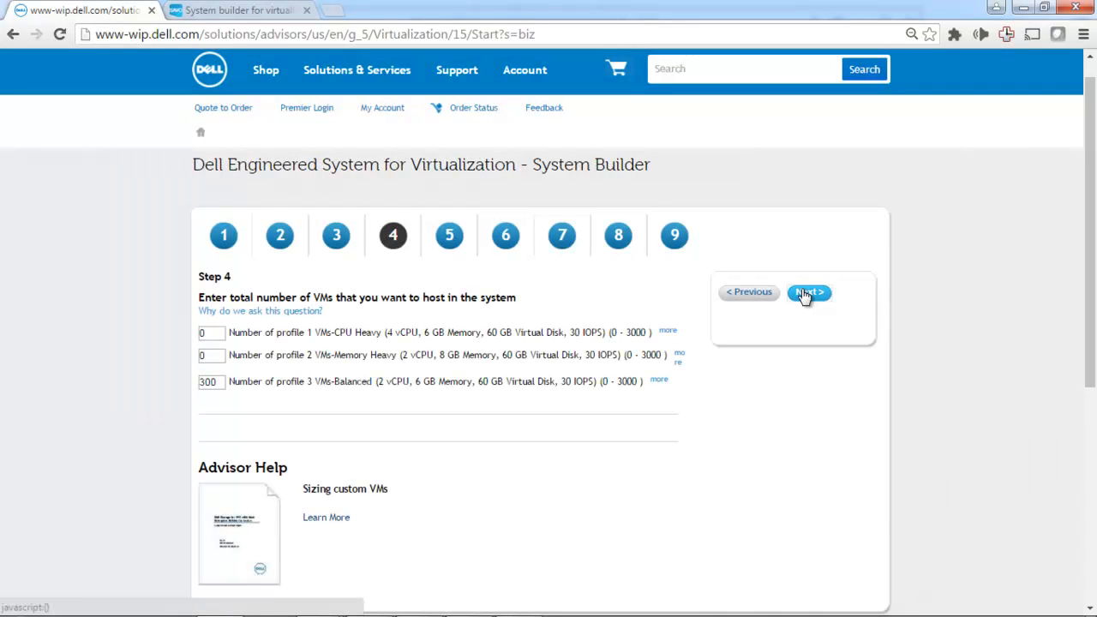
Accept the existing choices in Steps 4 through 8 and get the recommendation from the input summary
left_click(804, 293)
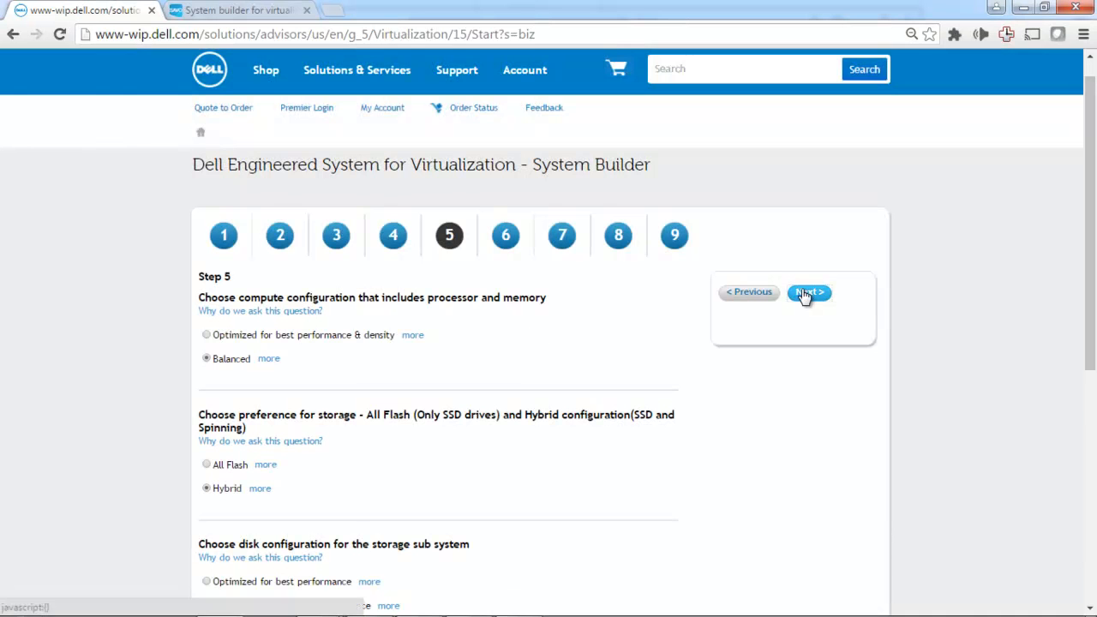
left_click(804, 293)
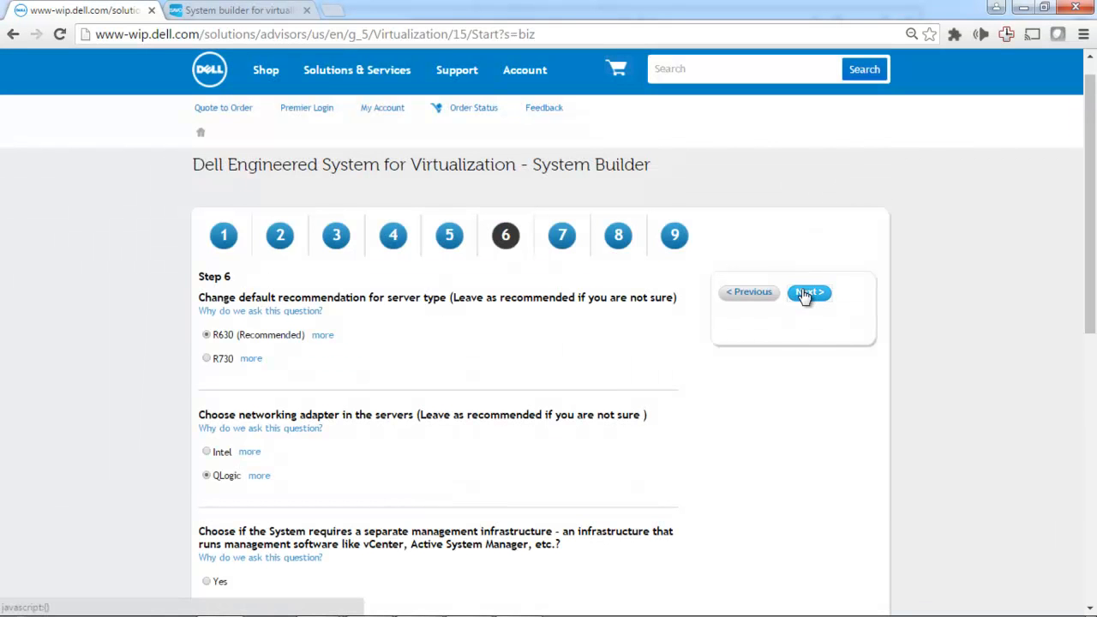
left_click(807, 293)
left_click(808, 293)
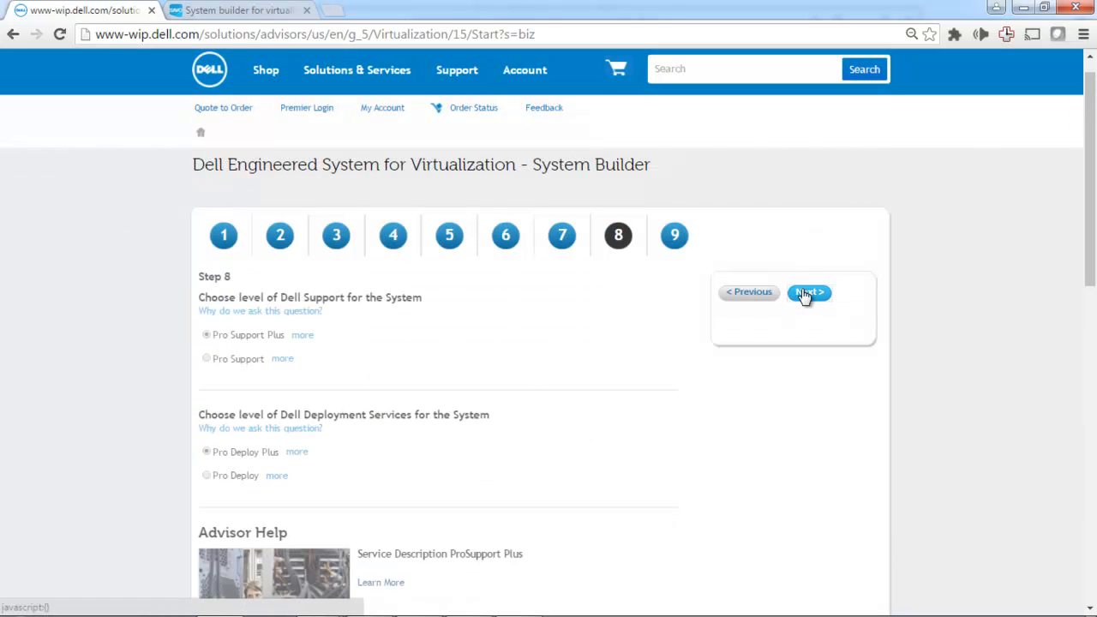
left_click(806, 293)
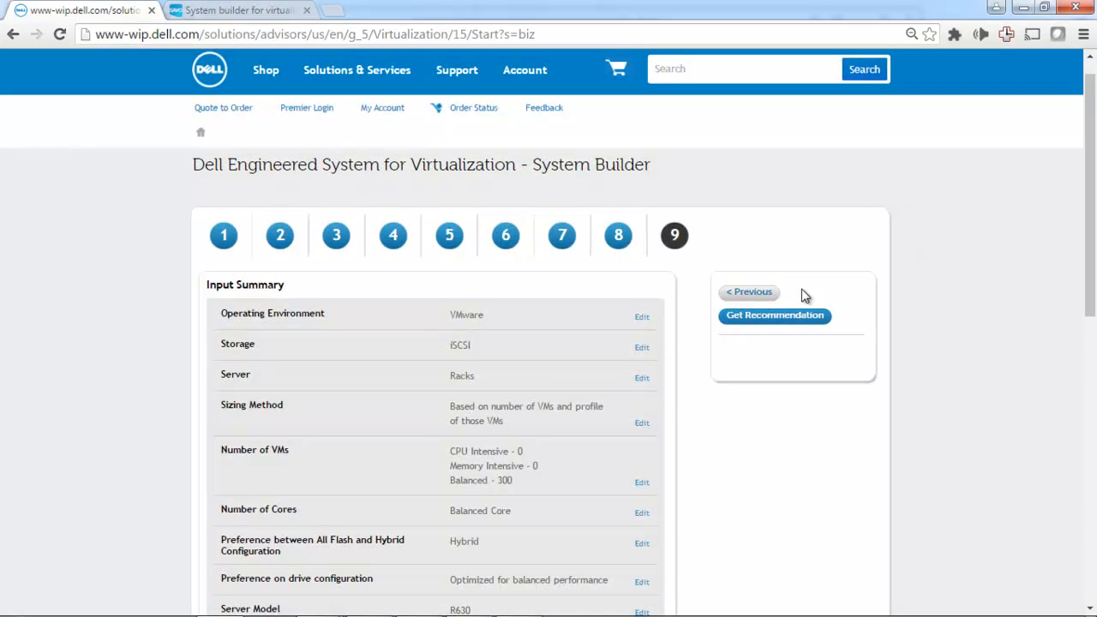
left_click_drag(1093, 133, 1095, 179)
left_click(776, 239)
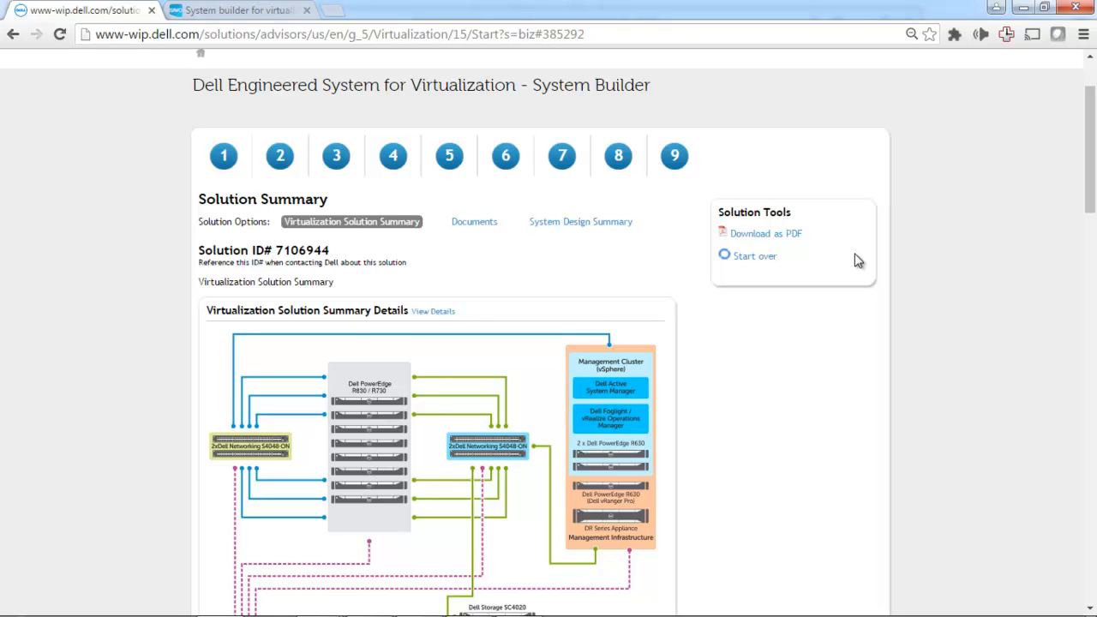
Examine the solution architecture diagram and the detailed component list with quantities, and return to the solution summary
scroll(601, 223, "down", 2)
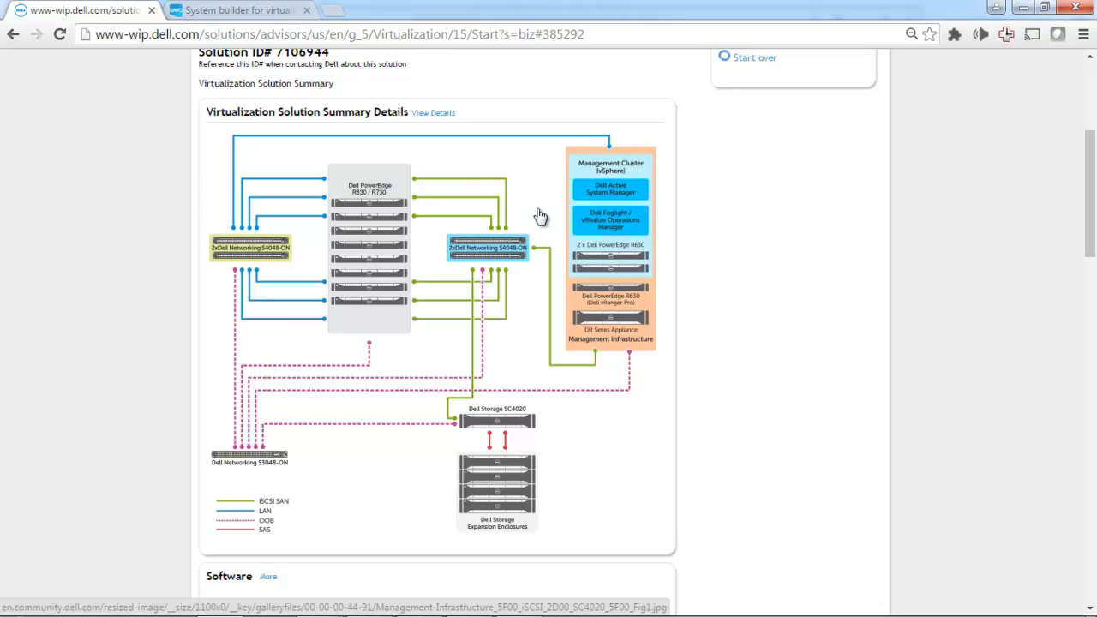
left_click(433, 114)
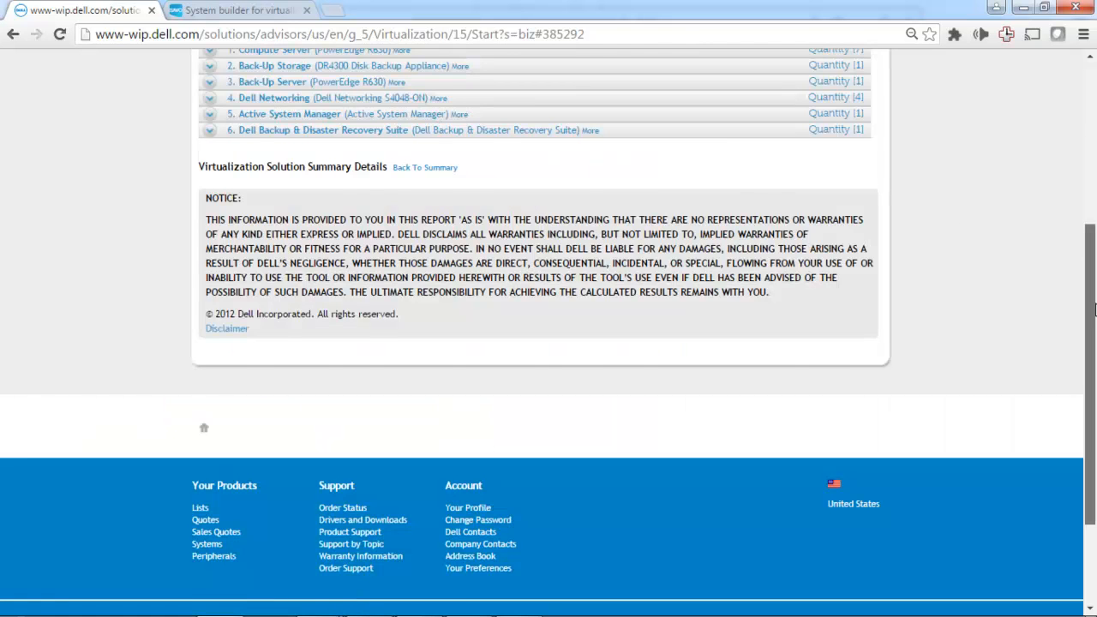
left_click_drag(1094, 323, 1096, 238)
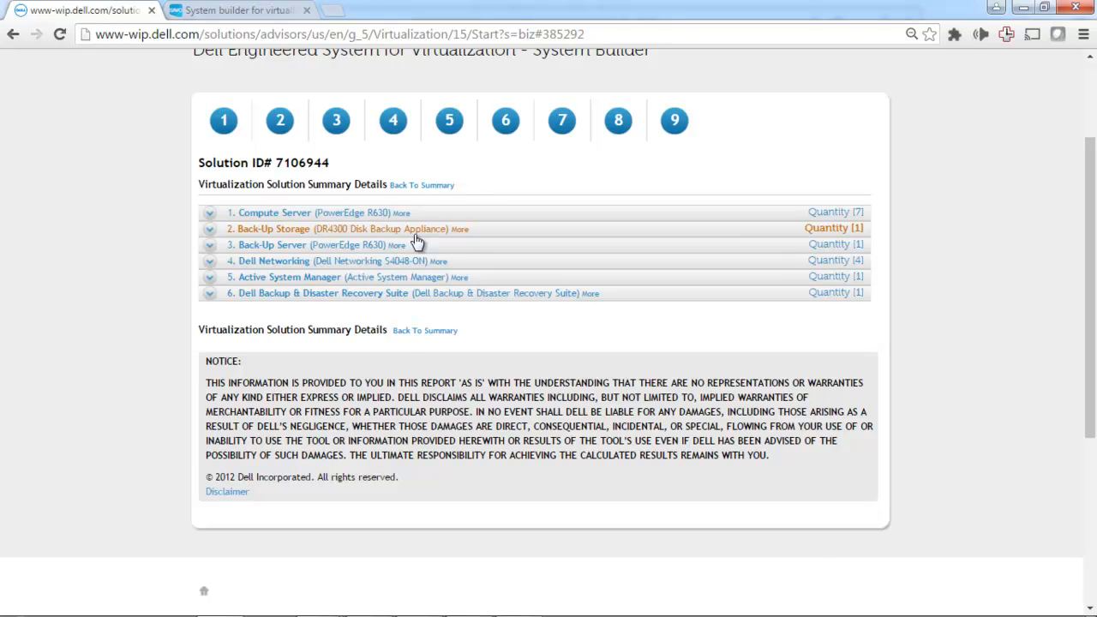
left_click(420, 186)
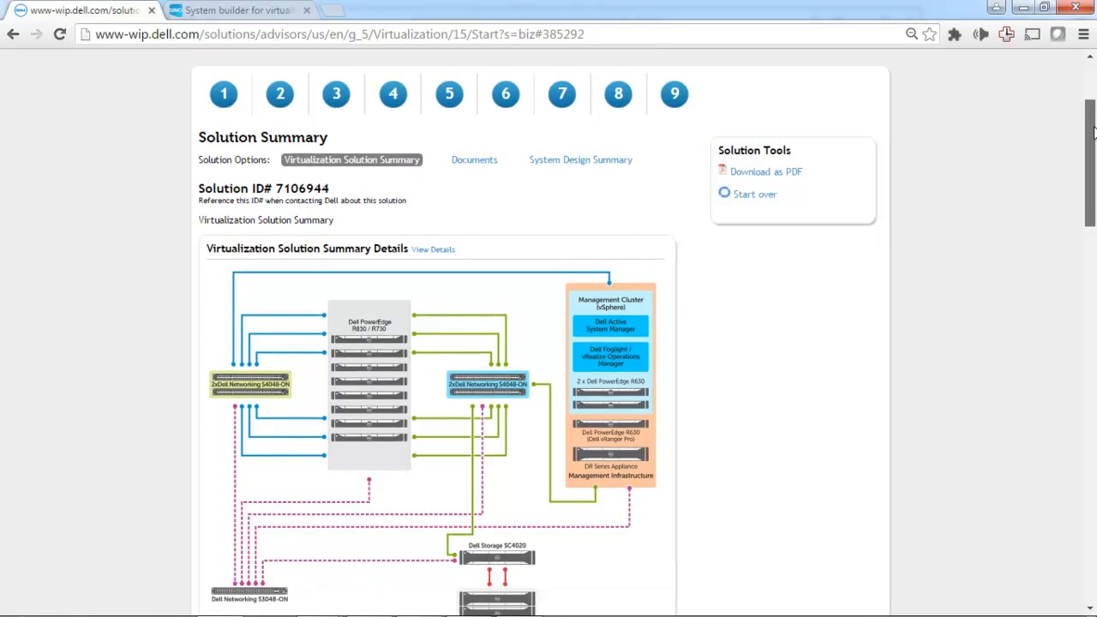
Review the solution's documents and read the expanded hardware rationale in the System Design Summary
left_click(477, 148)
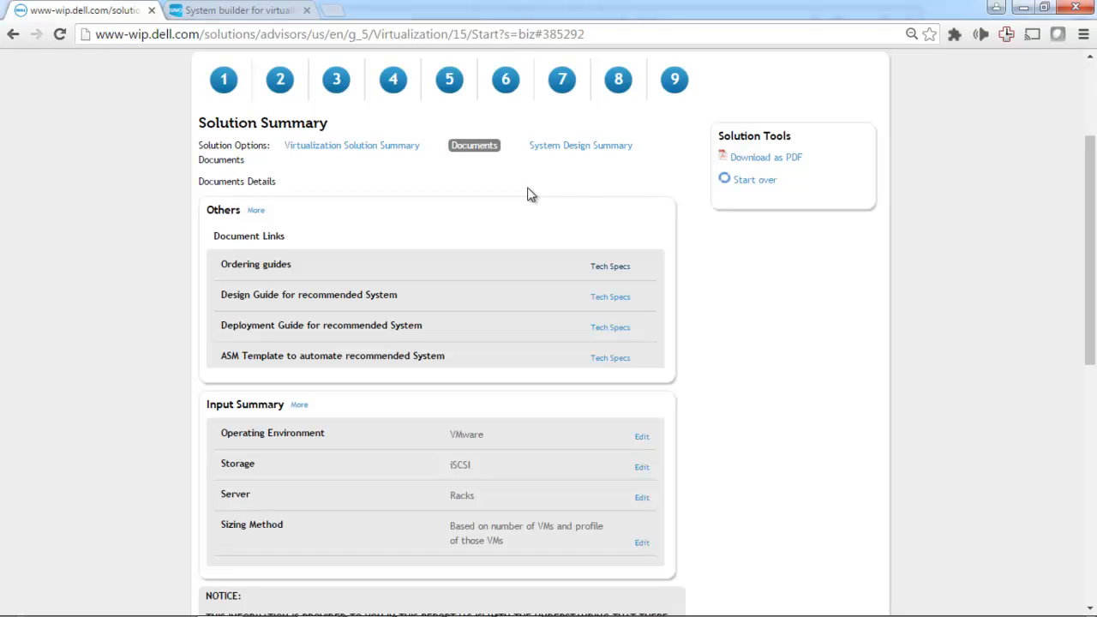
left_click(582, 147)
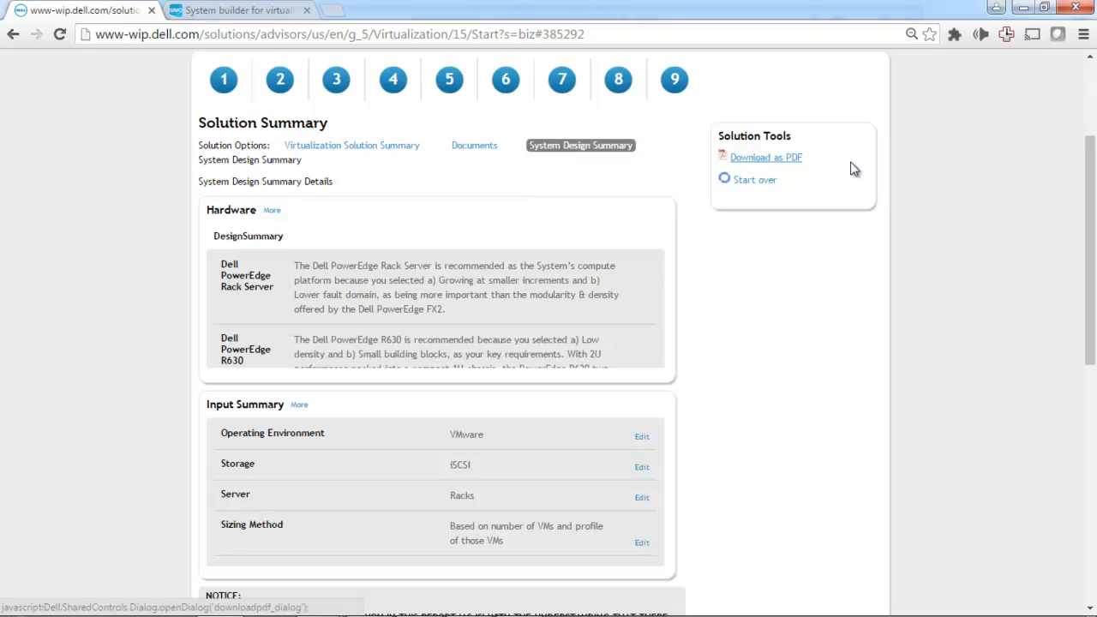
left_click(272, 210)
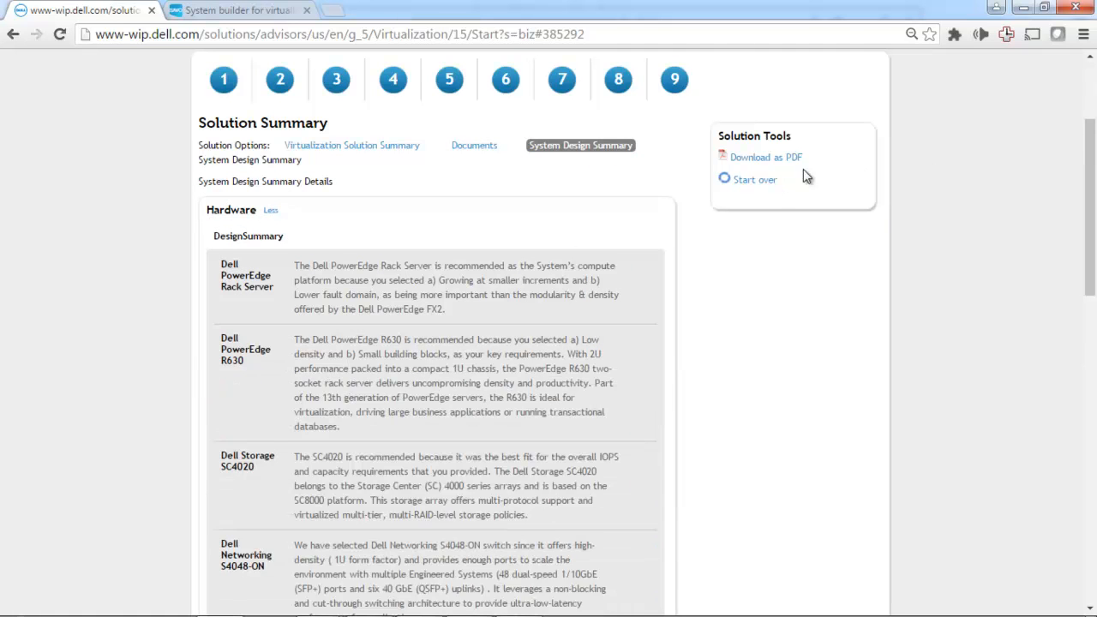
left_click_drag(1091, 150, 1094, 246)
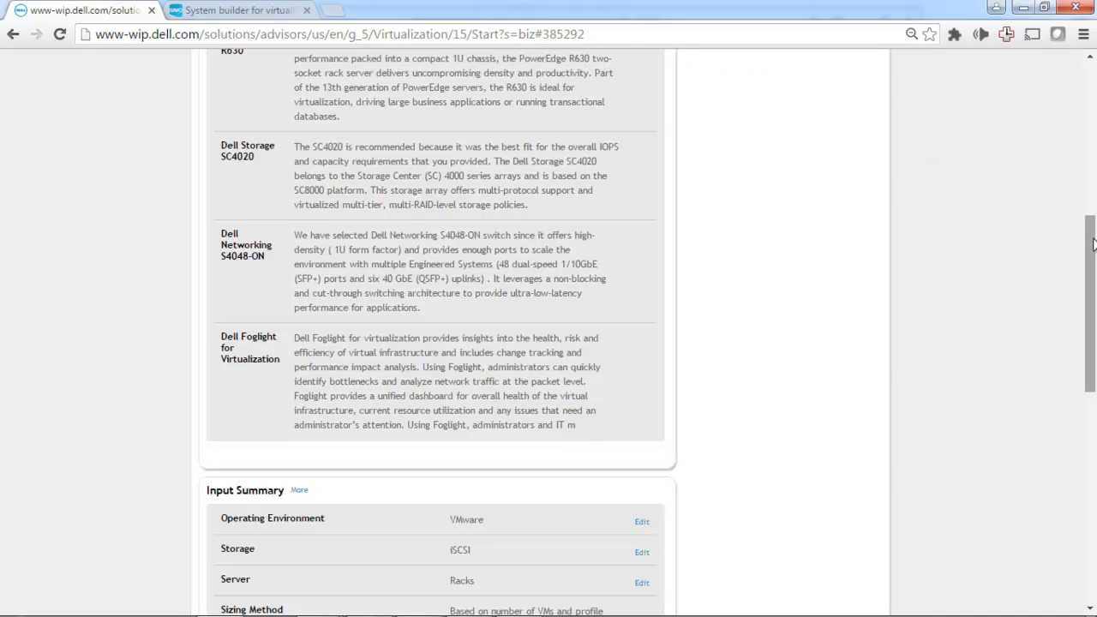
left_click_drag(1094, 244, 1094, 120)
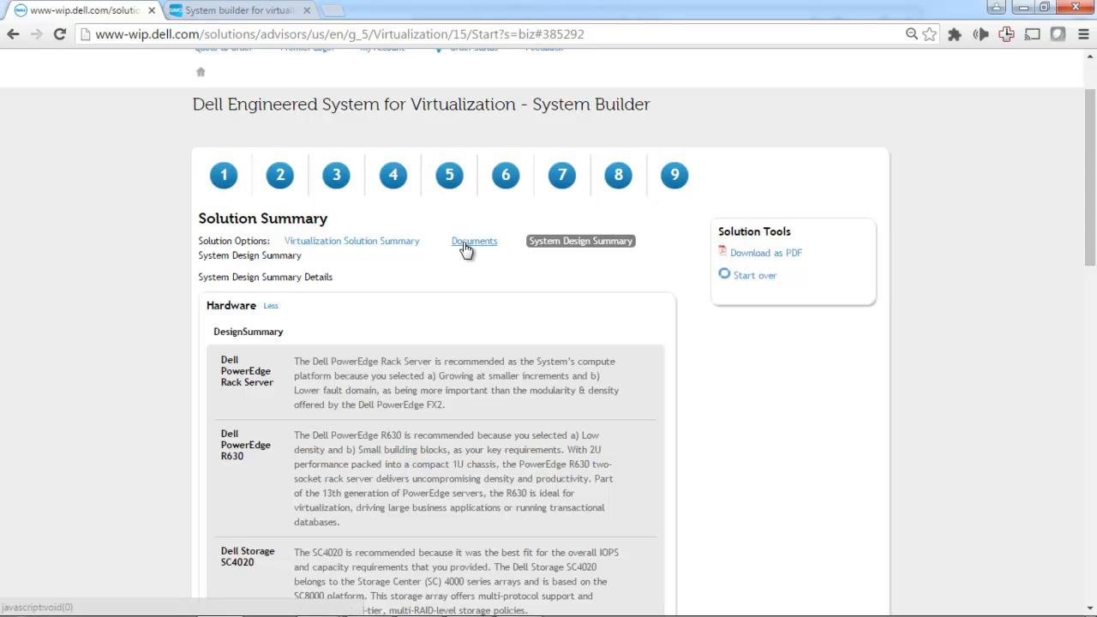
Return to the Virtualization Solution Summary and examine the expanded hardware details for server and storage recommendations
left_click(364, 240)
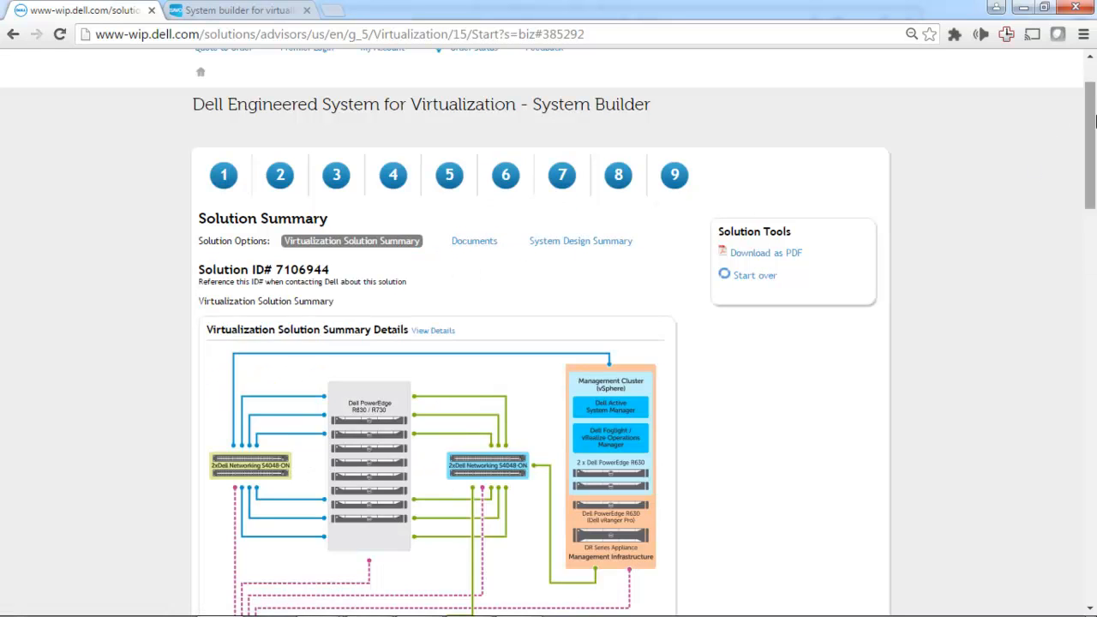
scroll(929, 161, "down", 5)
scroll(549, 333, "down", 4)
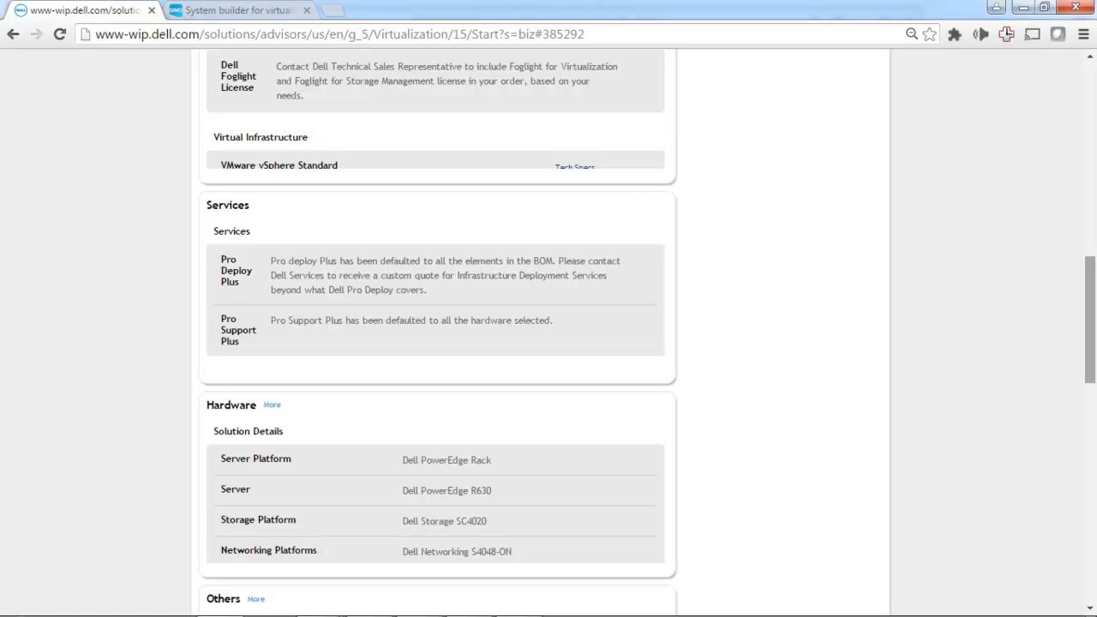
left_click_drag(1092, 300, 1093, 350)
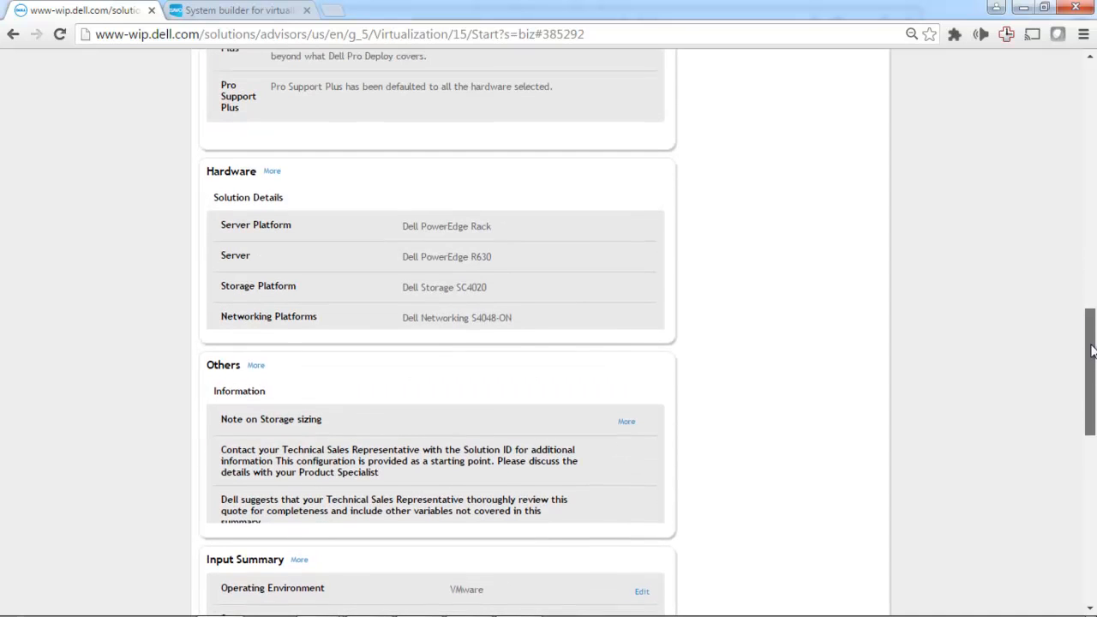
left_click(273, 173)
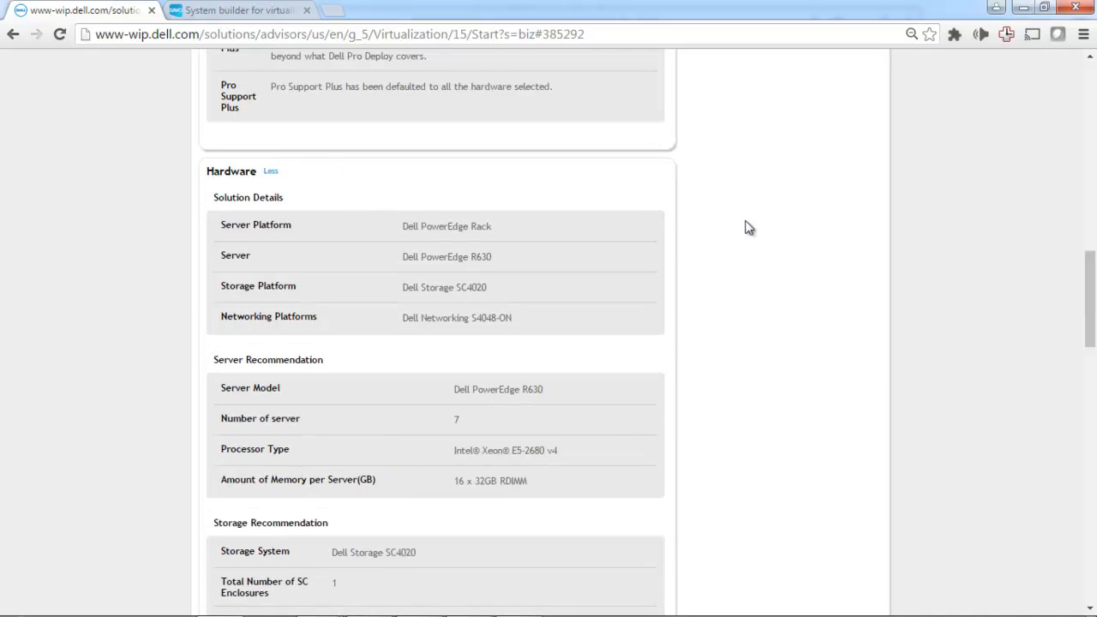
left_click_drag(1094, 287, 1095, 317)
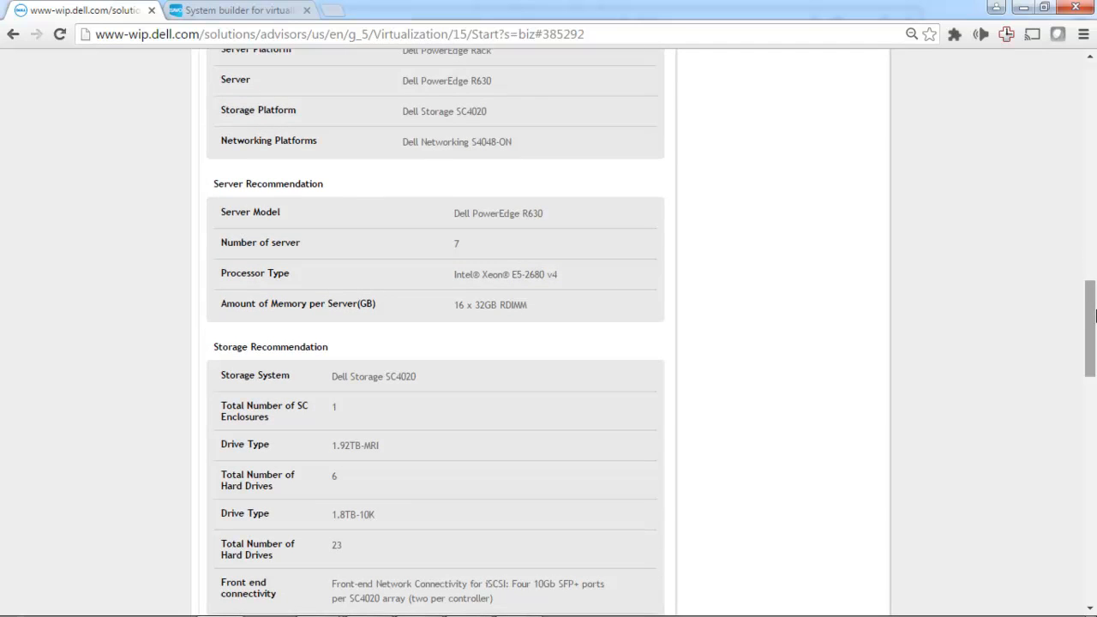
left_click_drag(1095, 315, 1089, 362)
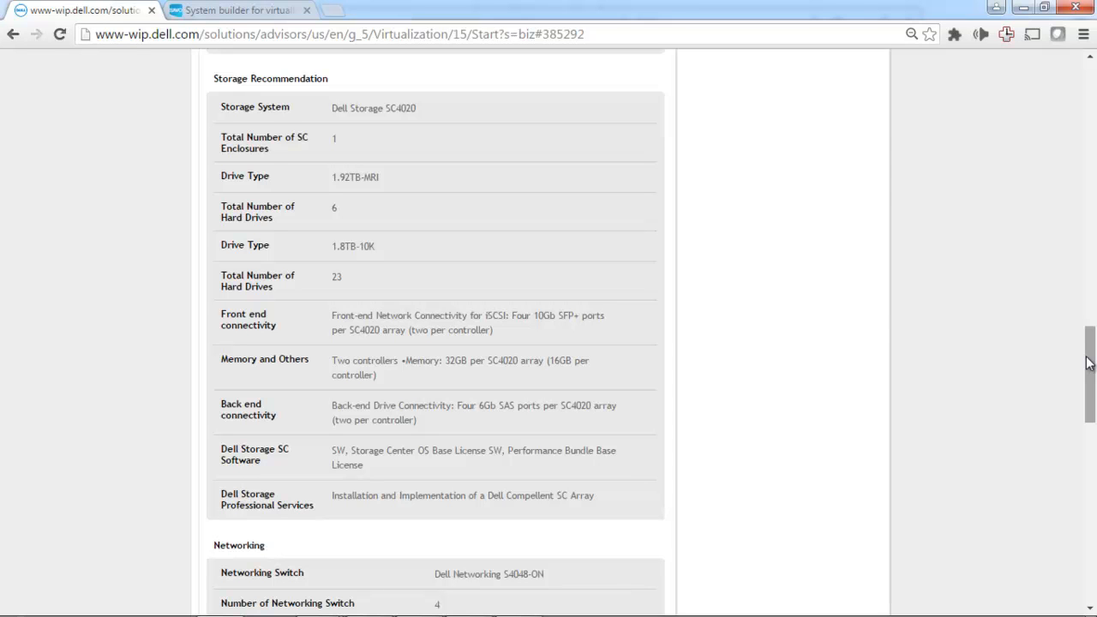
Copy the Solution ID number from the Virtualization Solution Summary
left_click_drag(1088, 364, 1091, 124)
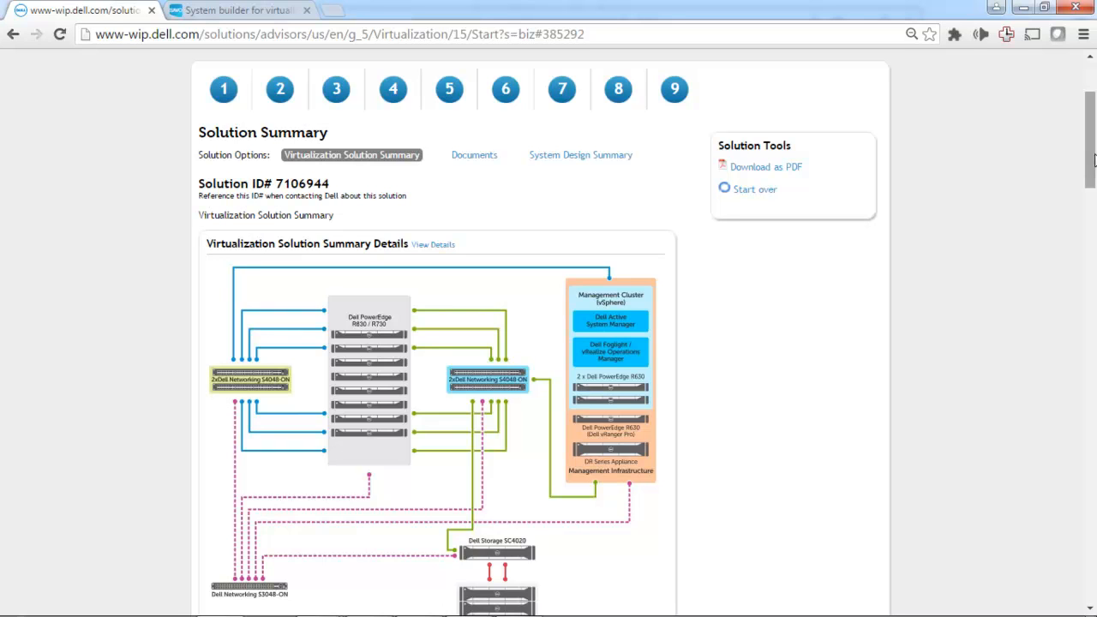
double_click(298, 185)
key("ctrl+c")
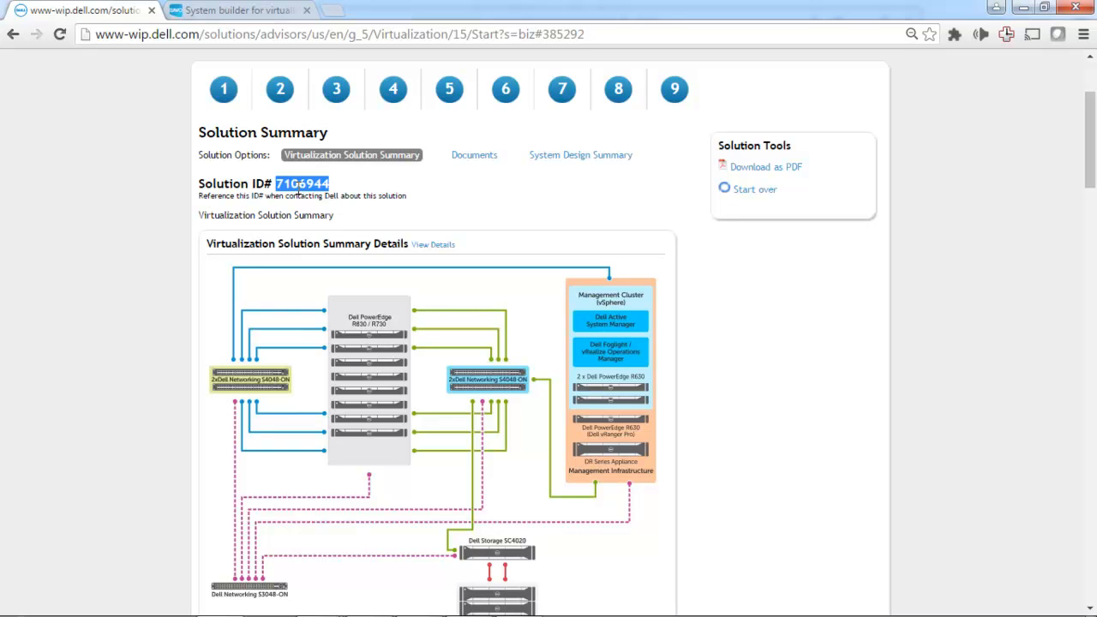
Switch to DellStar and paste the copied solution ID into the Solution Id field for opening a solution
key("alt+Tab")
key("alt+Tab")
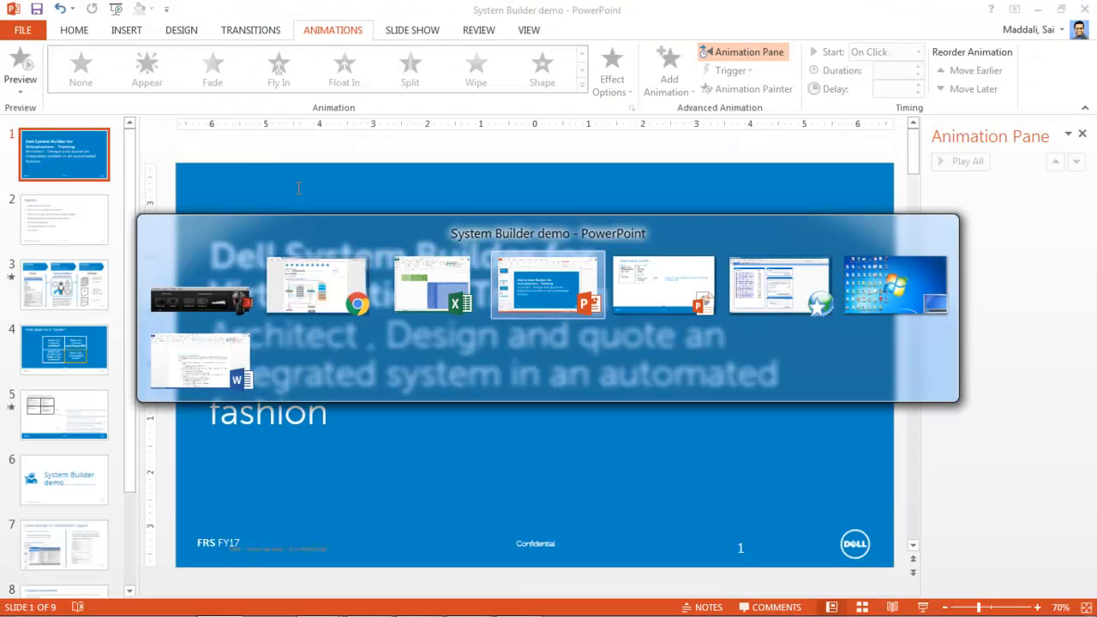
key("alt+Tab")
key("alt+Tab")
key("alt+Tab")
key("alt+Tab")
key("alt+Tab")
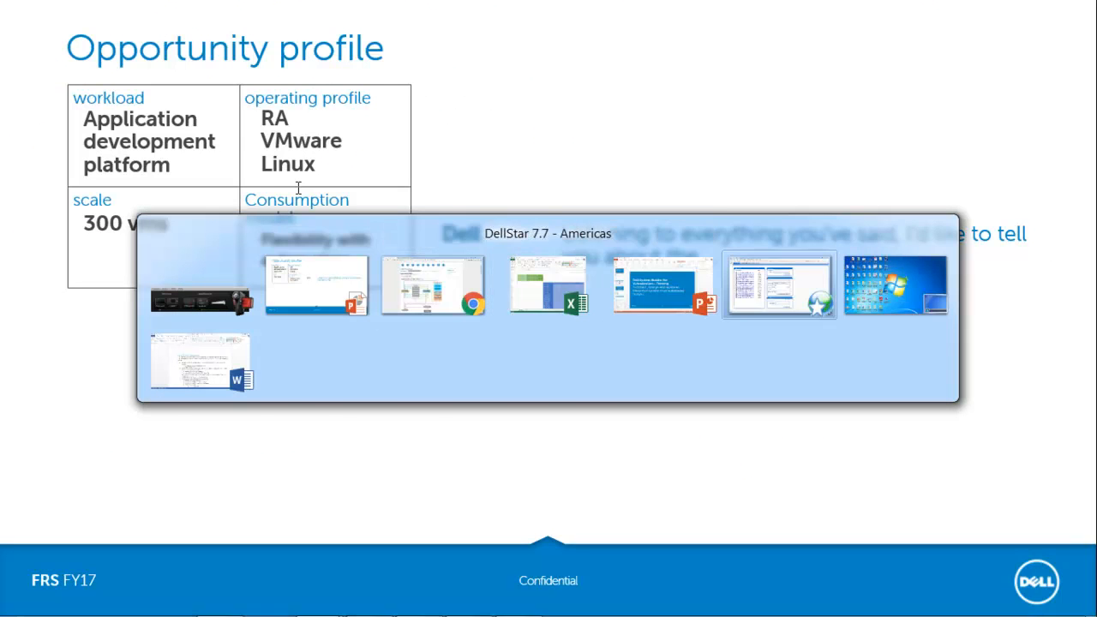
left_click(571, 152)
key("ctrl+v")
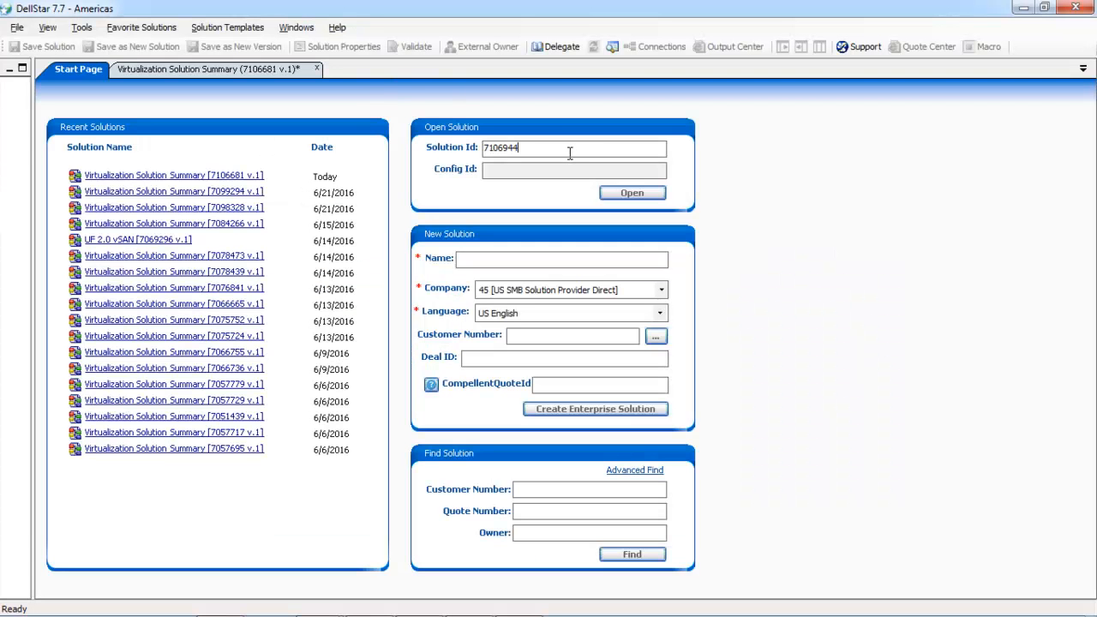
Open the solution with the pasted ID and inspect the Compute Server's Processor options
left_click(638, 197)
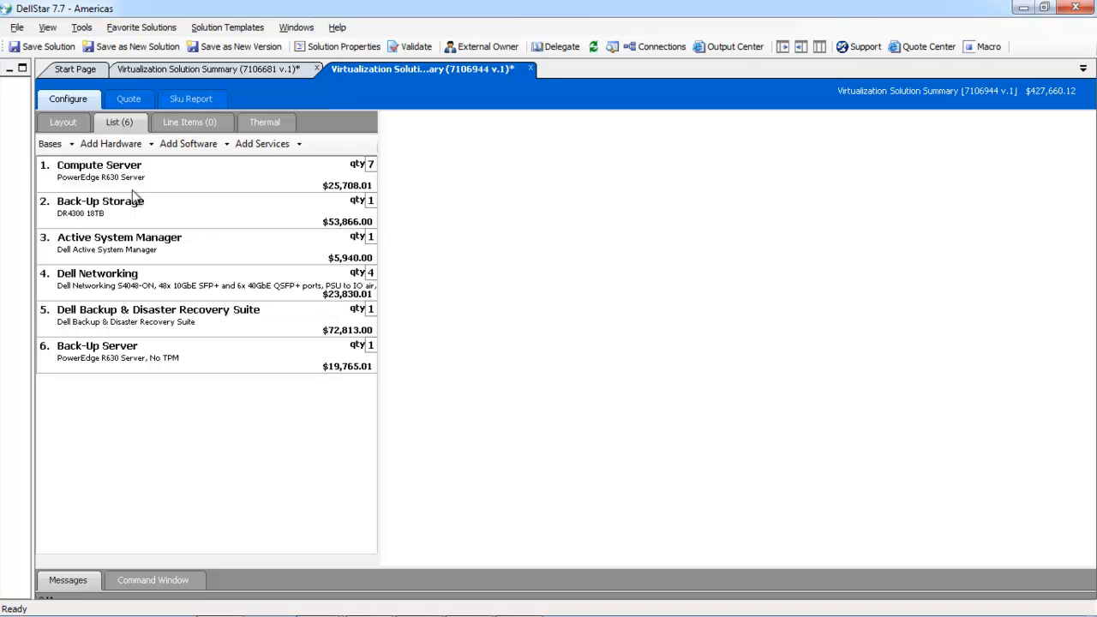
left_click(99, 171)
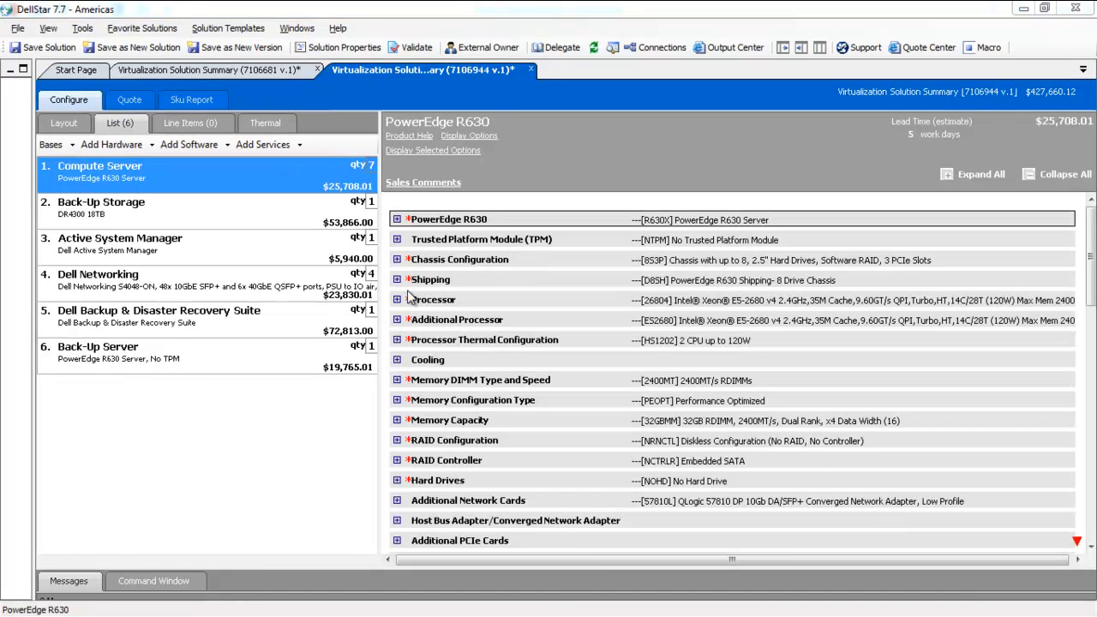
left_click(397, 300)
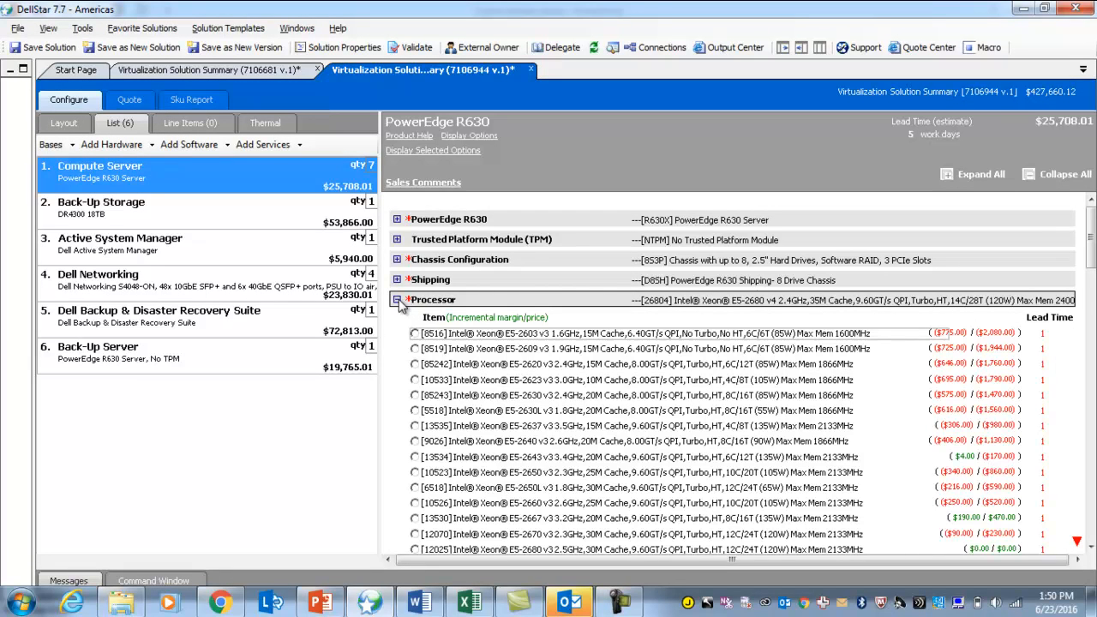
left_click(397, 300)
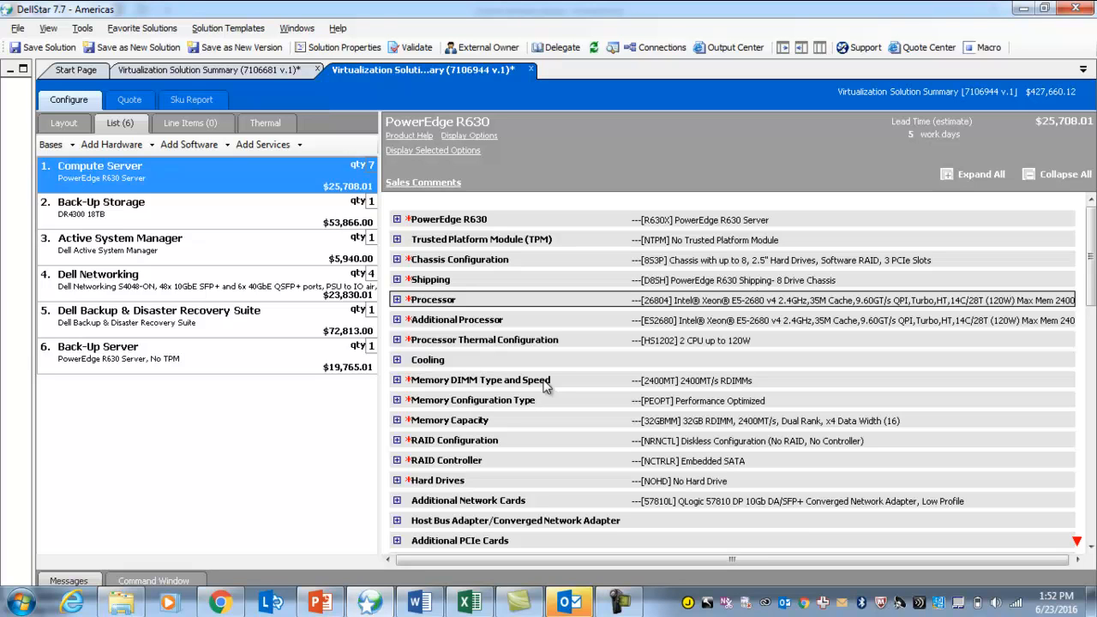
Switch to System Builder in the browser, show it full screen, and start over with a new configuration, confirming the loss of recommendations
left_click(229, 605)
left_click(822, 365)
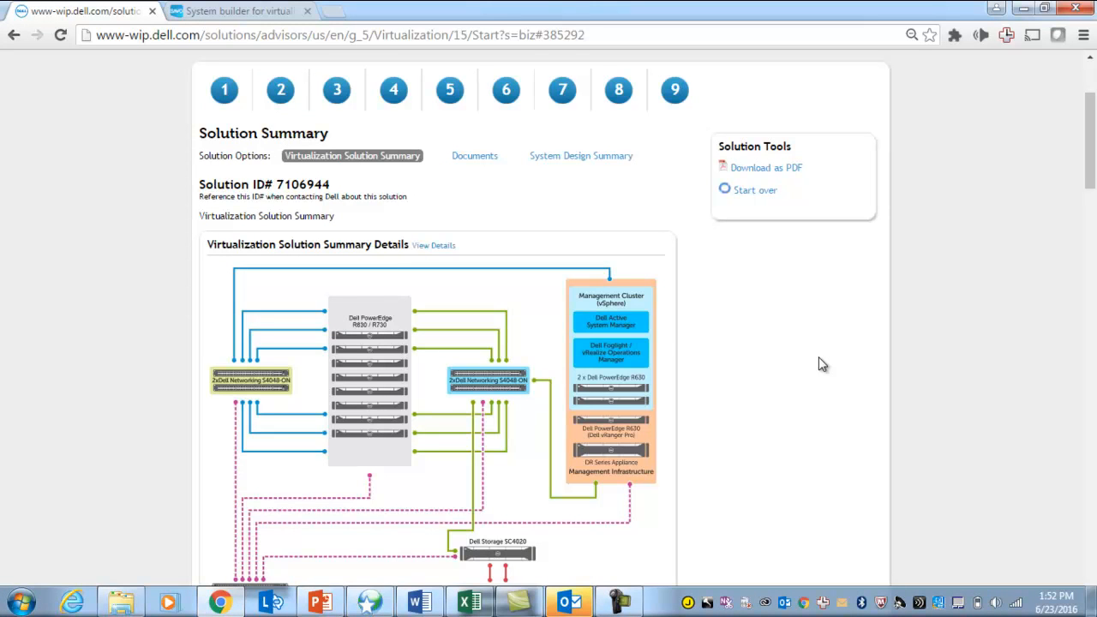
key("F11")
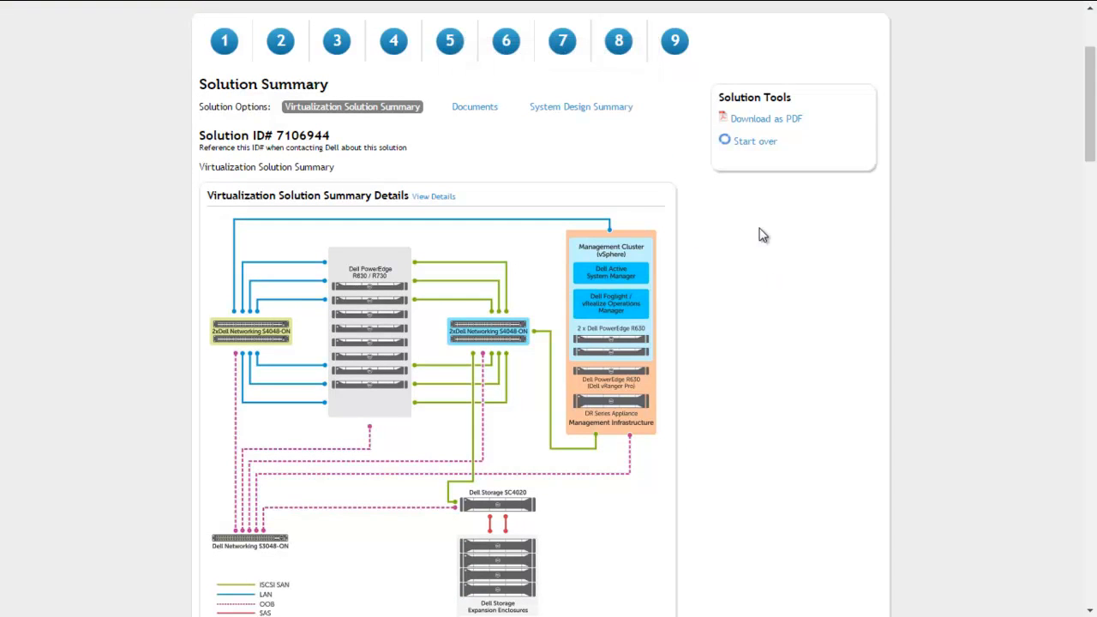
left_click(753, 143)
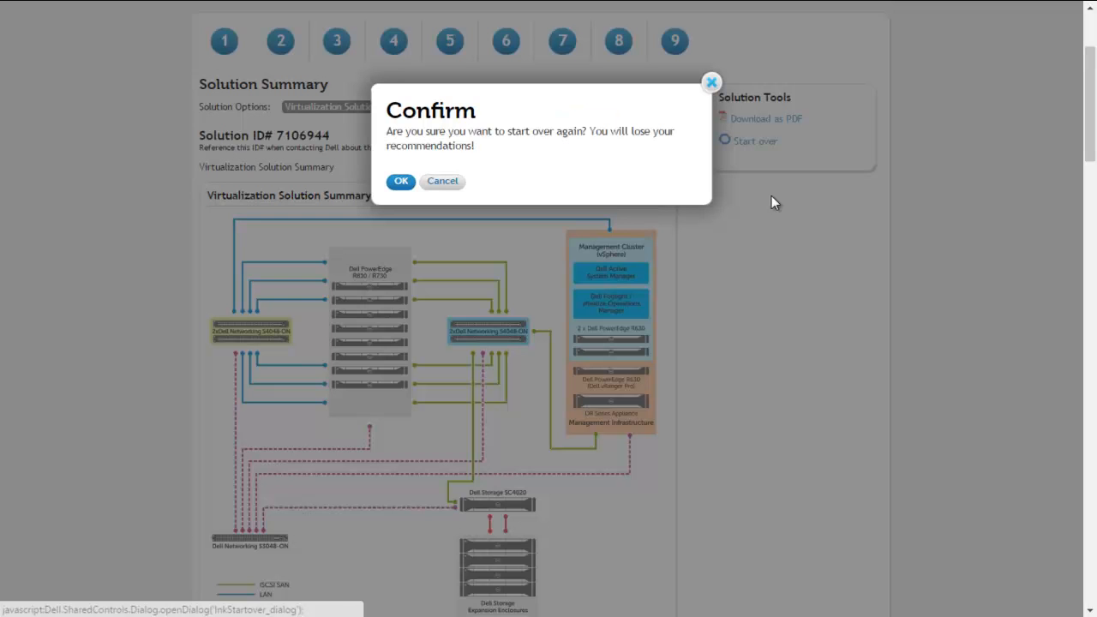
left_click(400, 183)
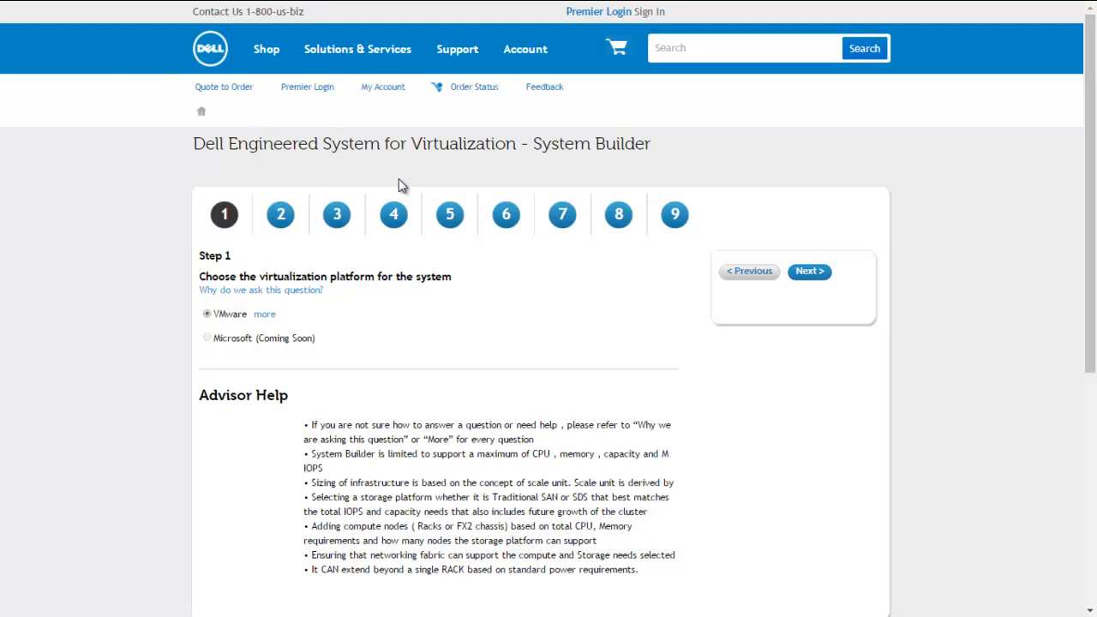
Keep VMware, choose software defined storage, and accept the low density discrete server with sizing by number and profile of VMs
left_click(807, 273)
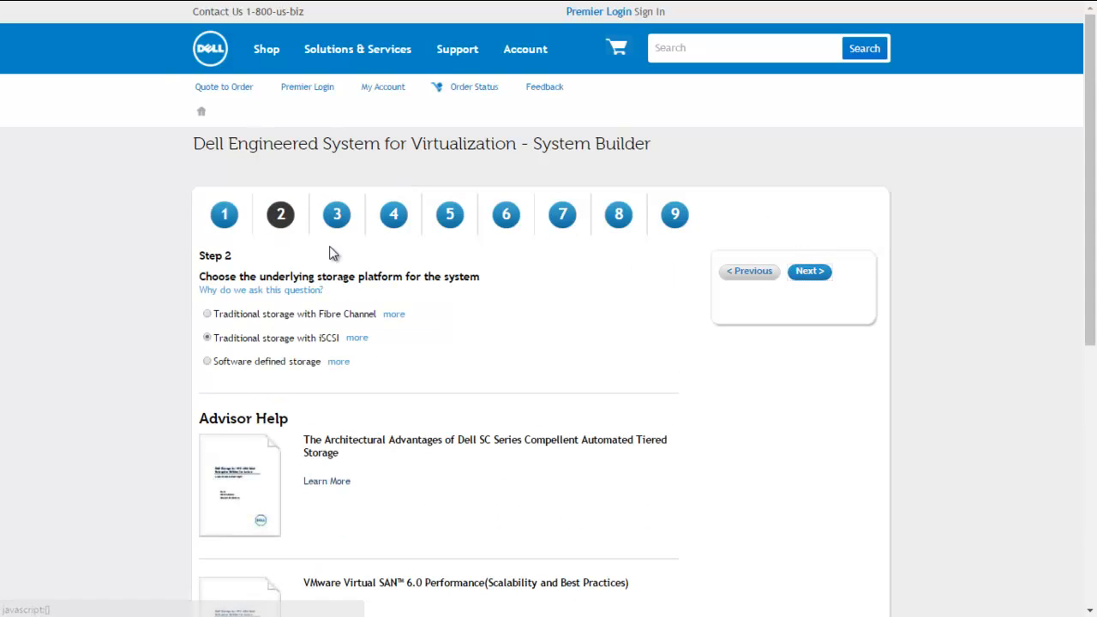
left_click(221, 363)
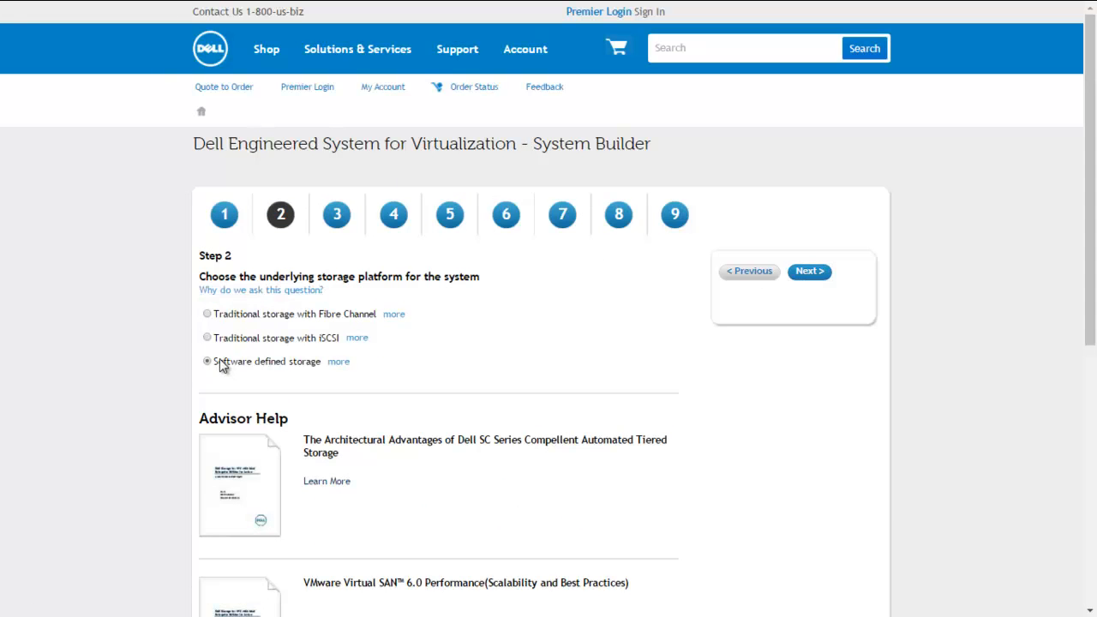
left_click(819, 273)
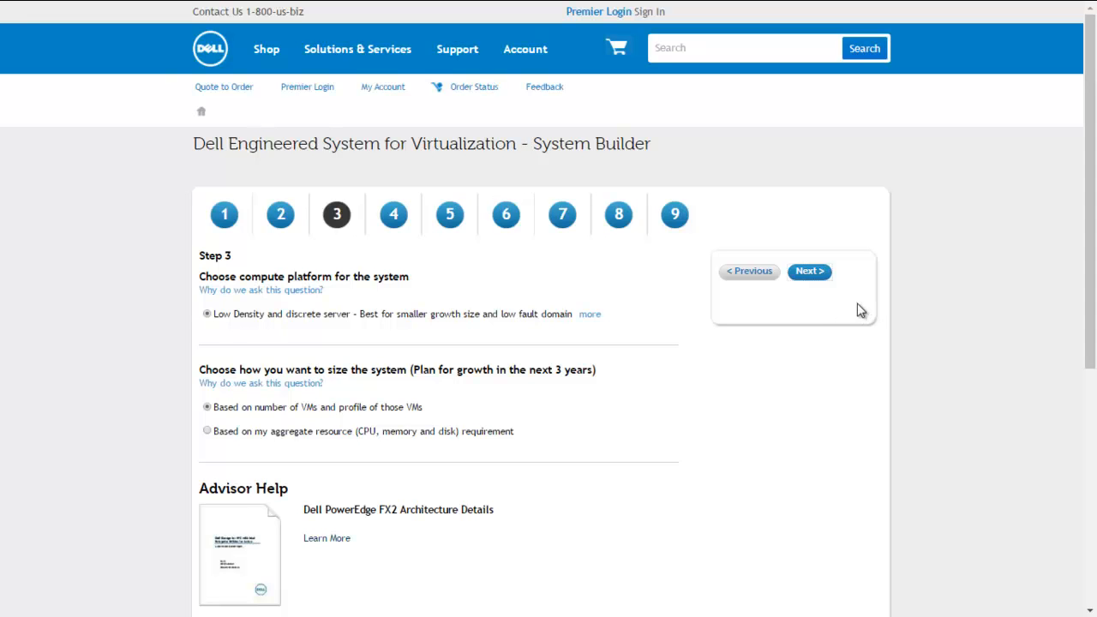
left_click(807, 275)
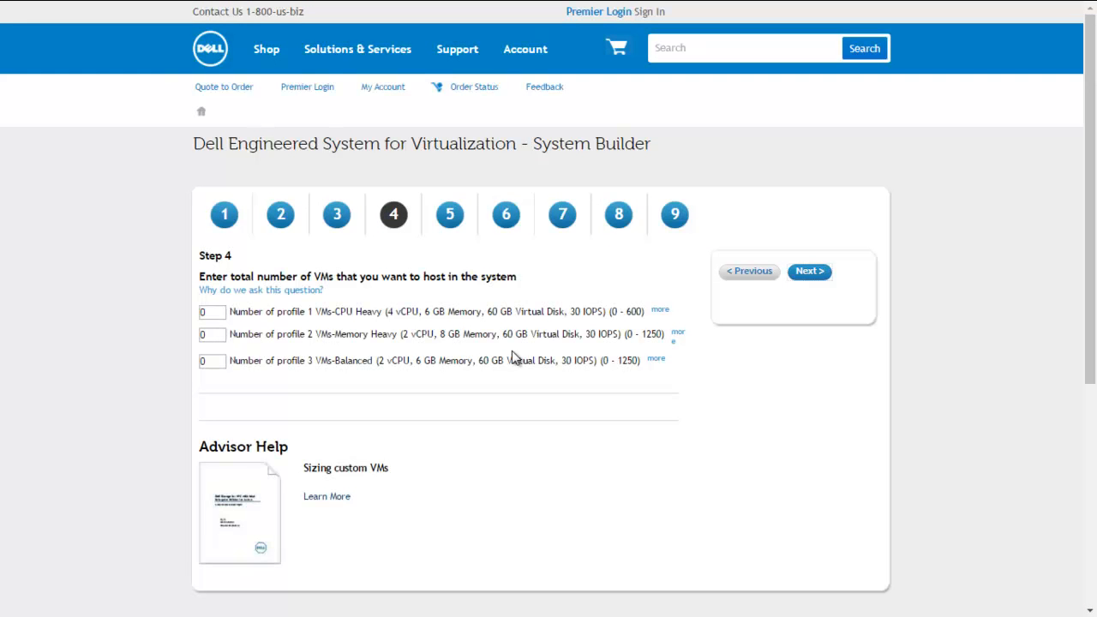
Set the number of profile 3 balanced VMs to 300 and accept the Intel adapter with separate management infrastructure
left_click_drag(208, 361, 190, 360)
type("300")
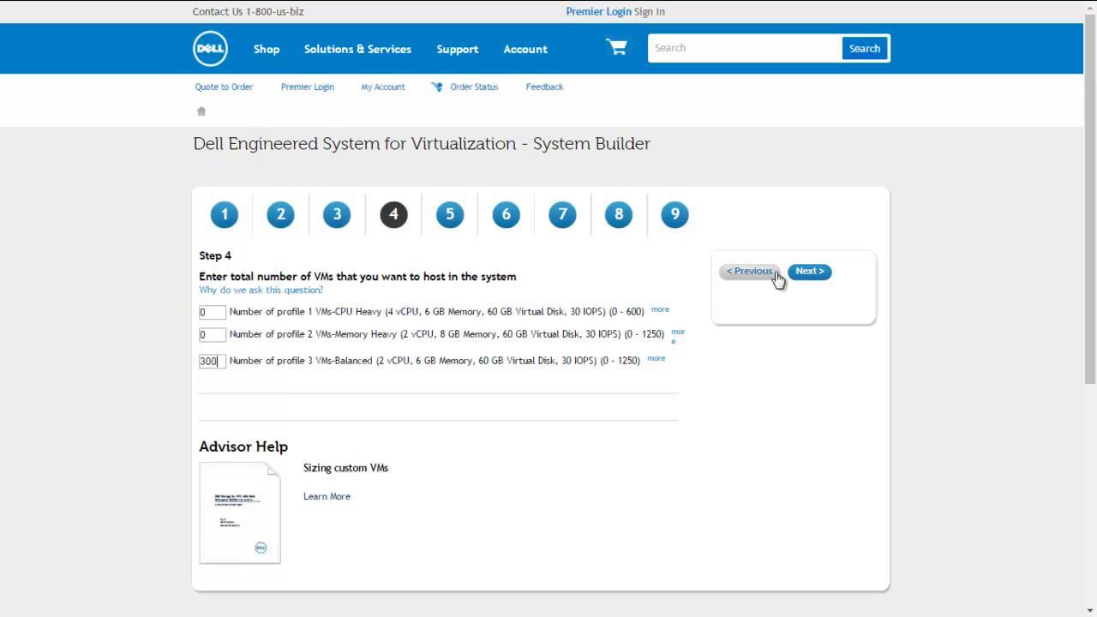
left_click(803, 271)
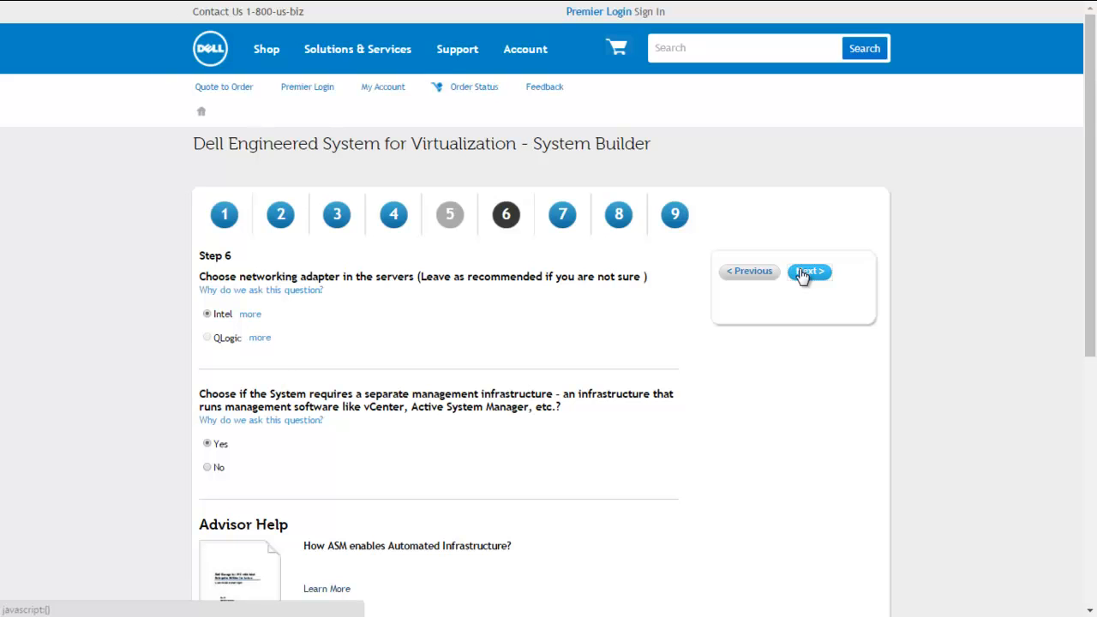
left_click(802, 273)
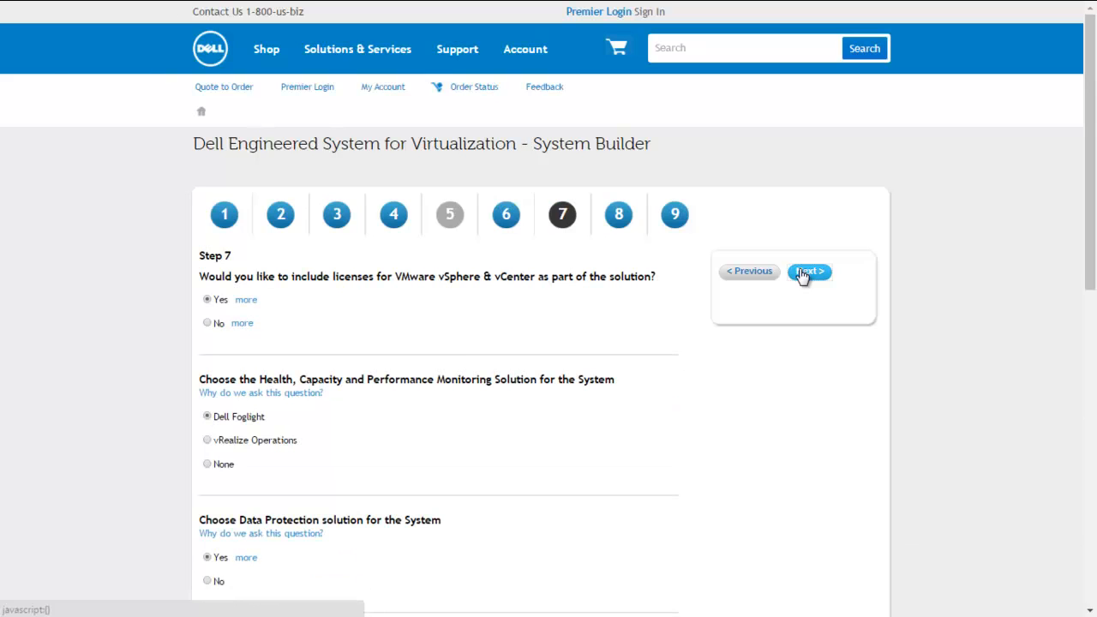
Set the performance monitoring solution to None while keeping VMware licenses and data protection included
left_click(212, 466)
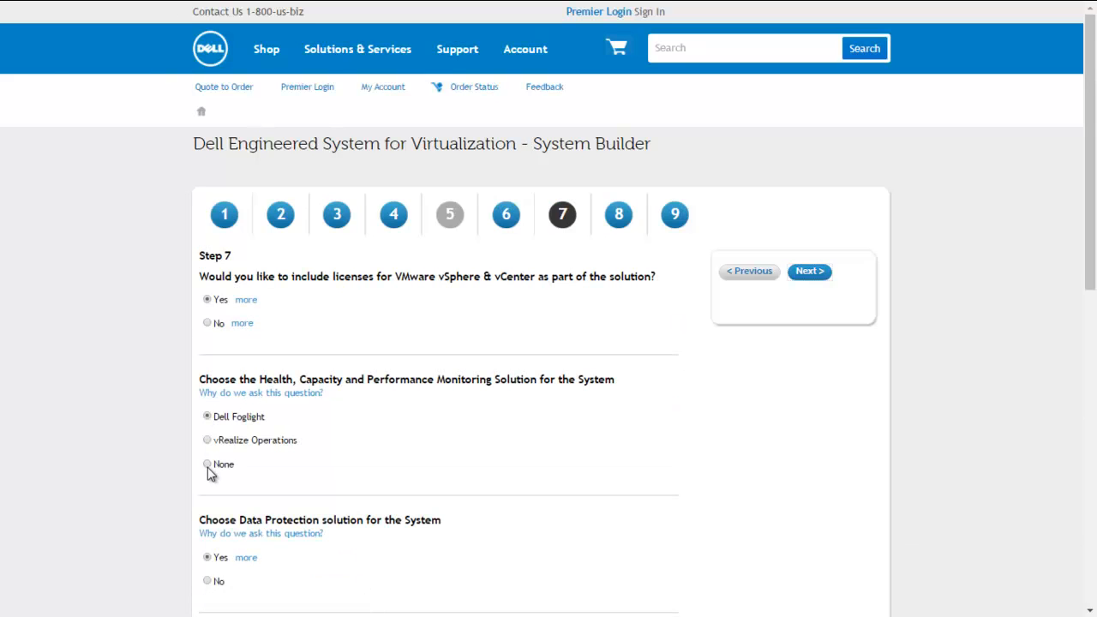
scroll(756, 343, "down", 1)
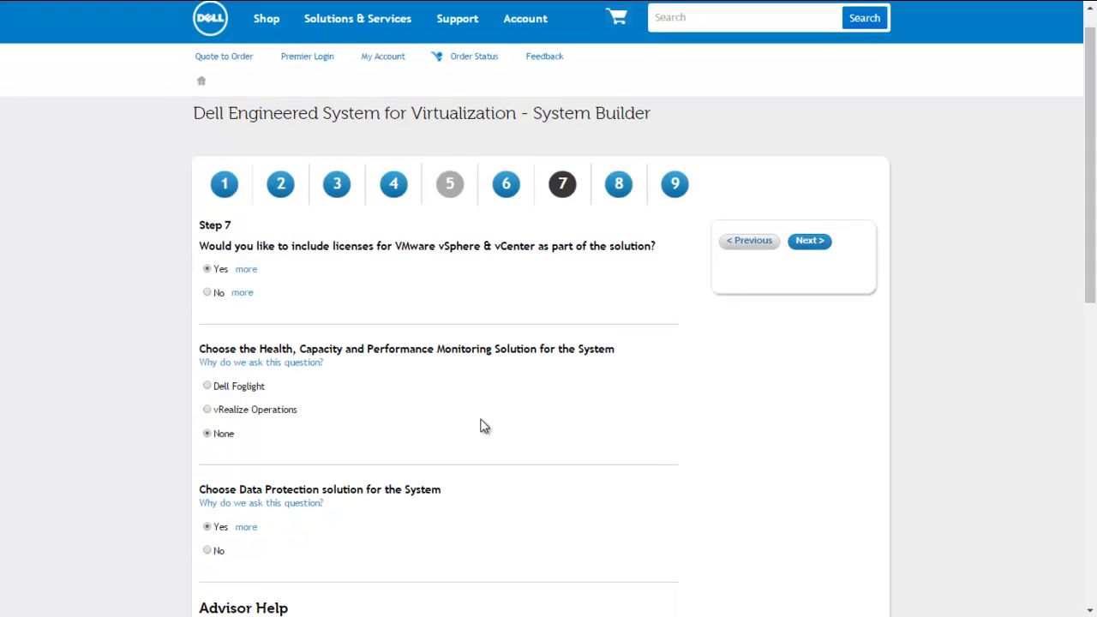
left_click(208, 551)
left_click(208, 527)
left_click(808, 242)
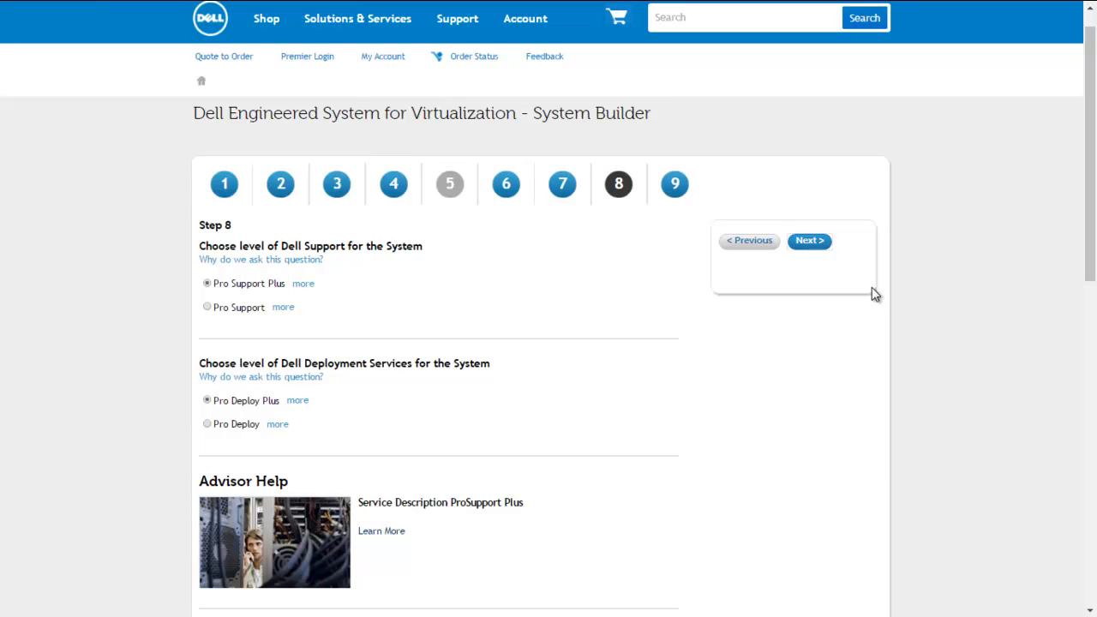
Accept Pro Support Plus and Pro Deploy Plus, and get the recommendation for the software defined storage system
left_click(827, 247)
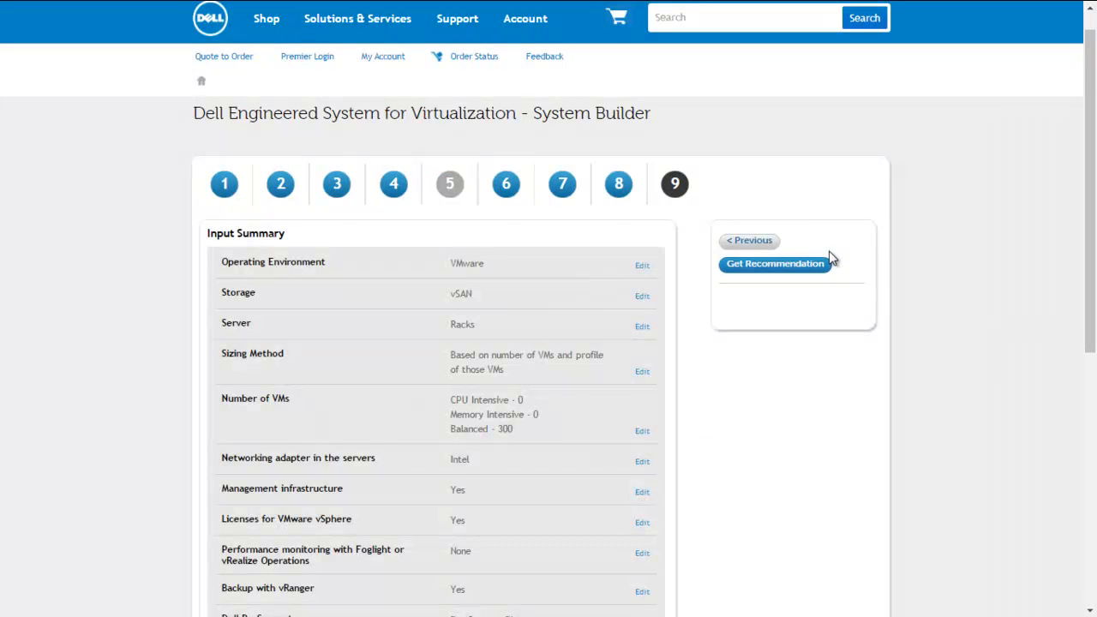
left_click(823, 268)
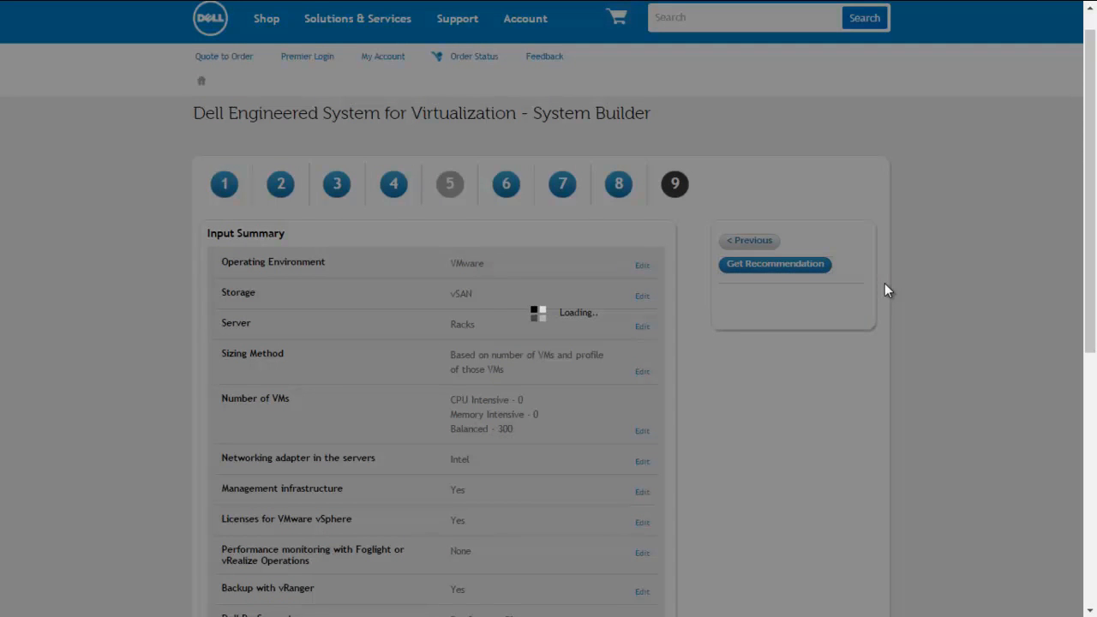
key("alt+Tab")
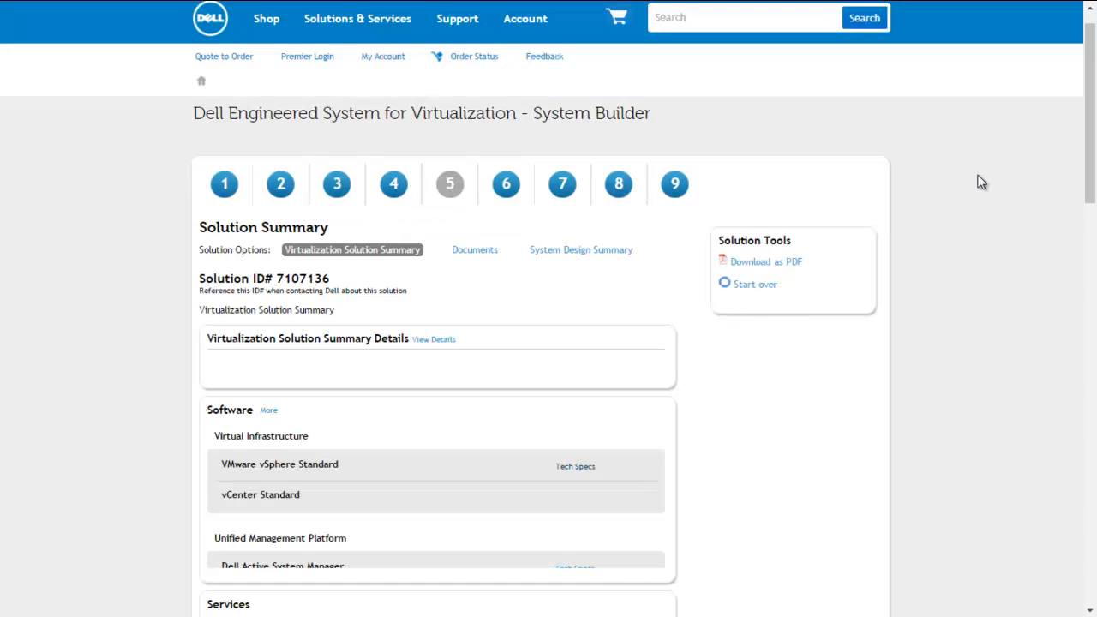
Review the component list in the Virtualization Solution Summary Details and return to the summary
left_click_drag(1095, 114, 1091, 168)
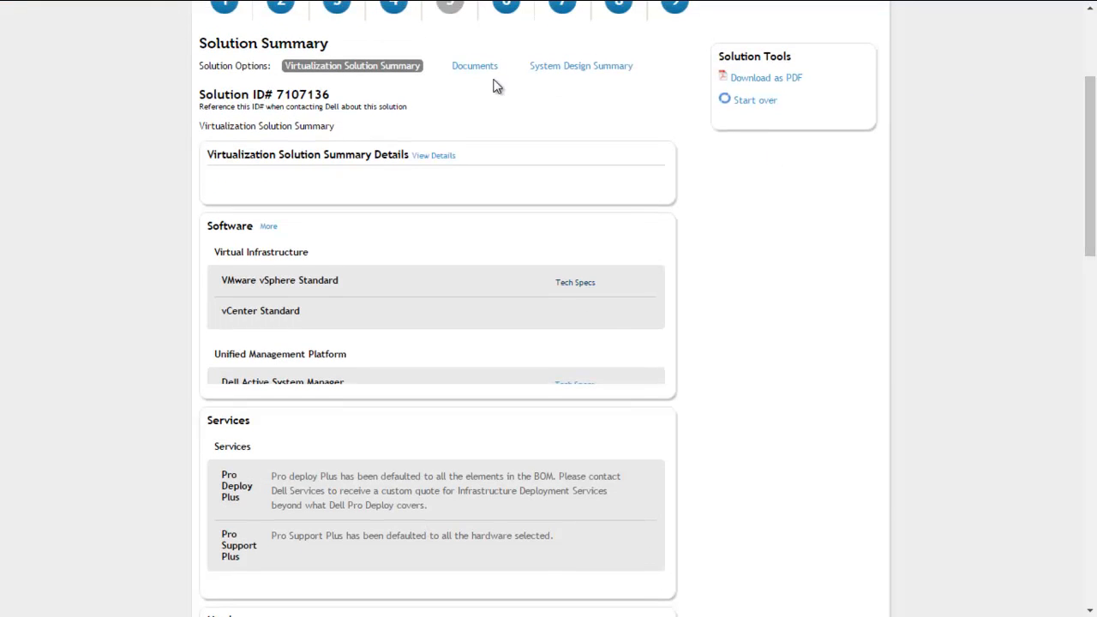
left_click(433, 160)
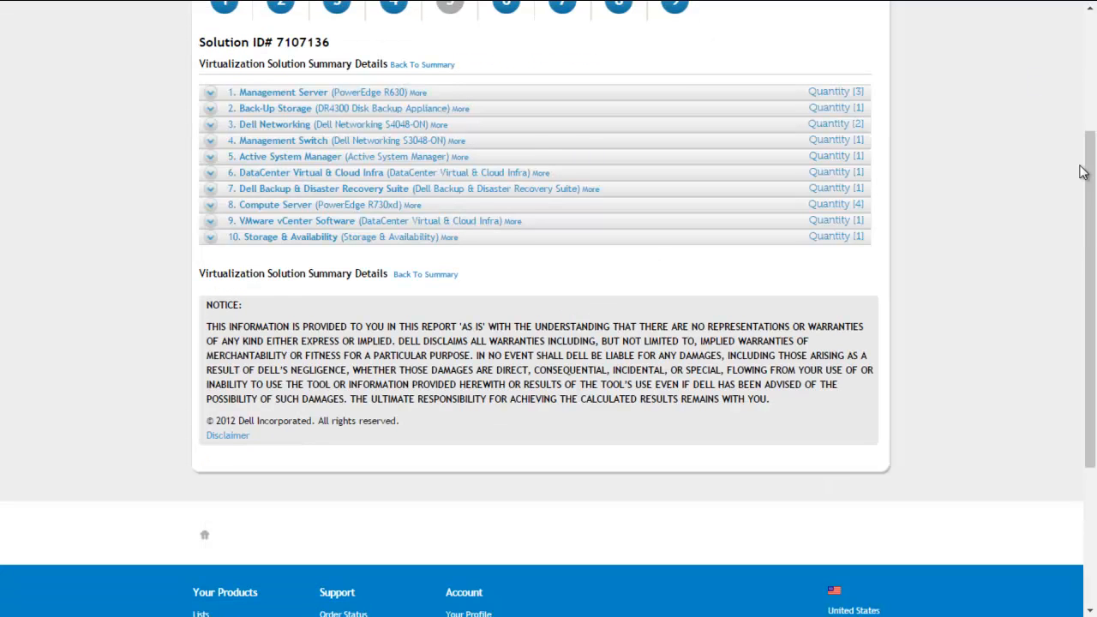
scroll(1095, 180, "up", 1)
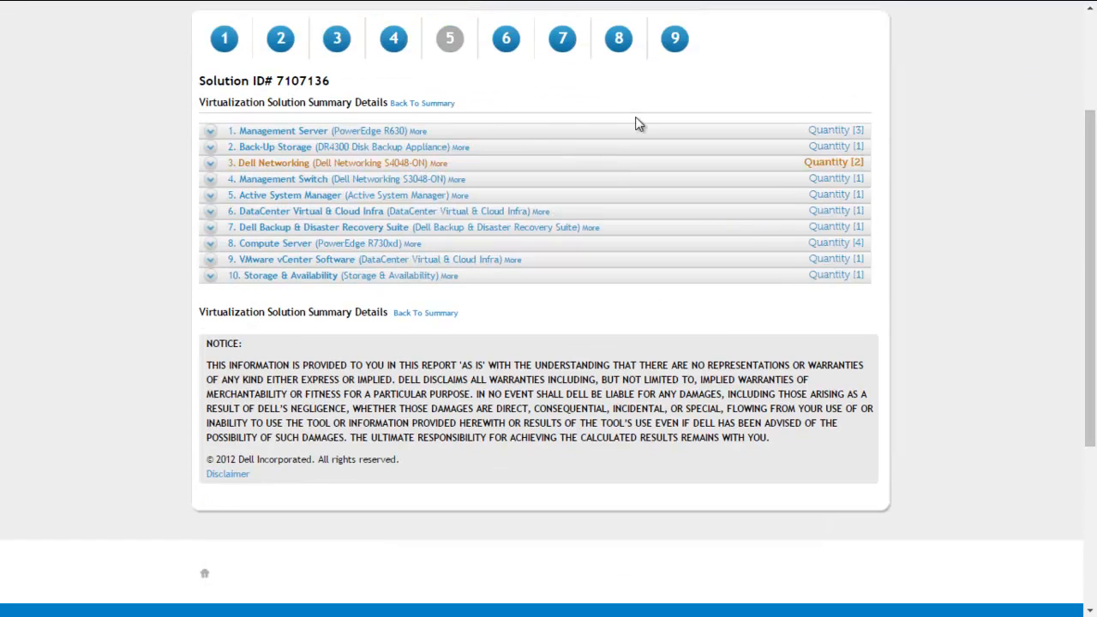
left_click(426, 104)
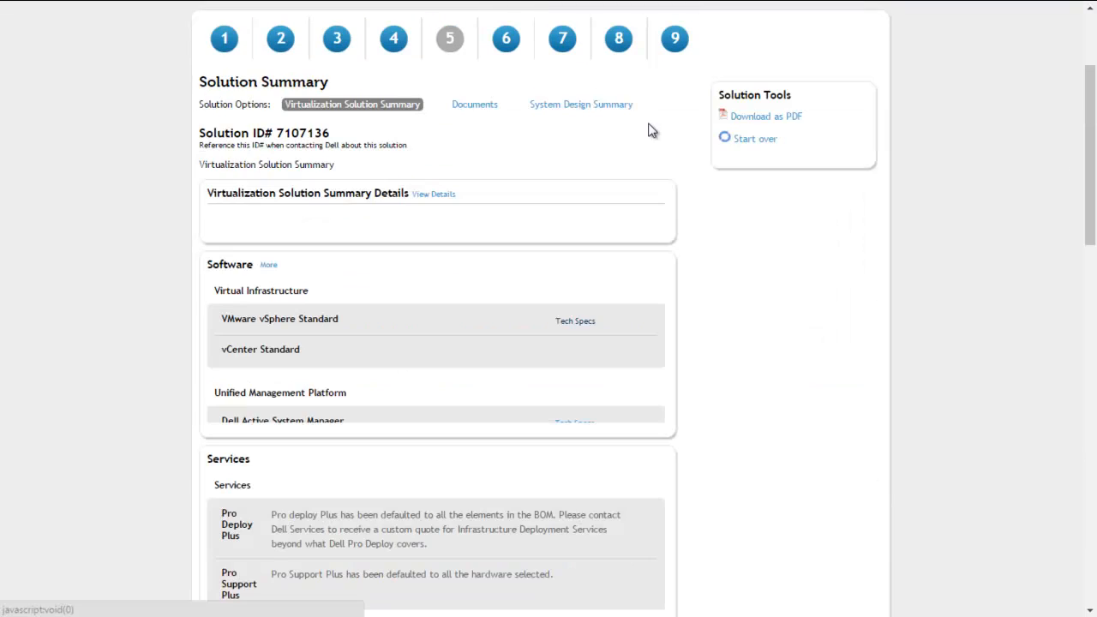
Start over and accept VMware, traditional iSCSI storage, the high density modular server, and sizing by number and profile of VMs
left_click(758, 140)
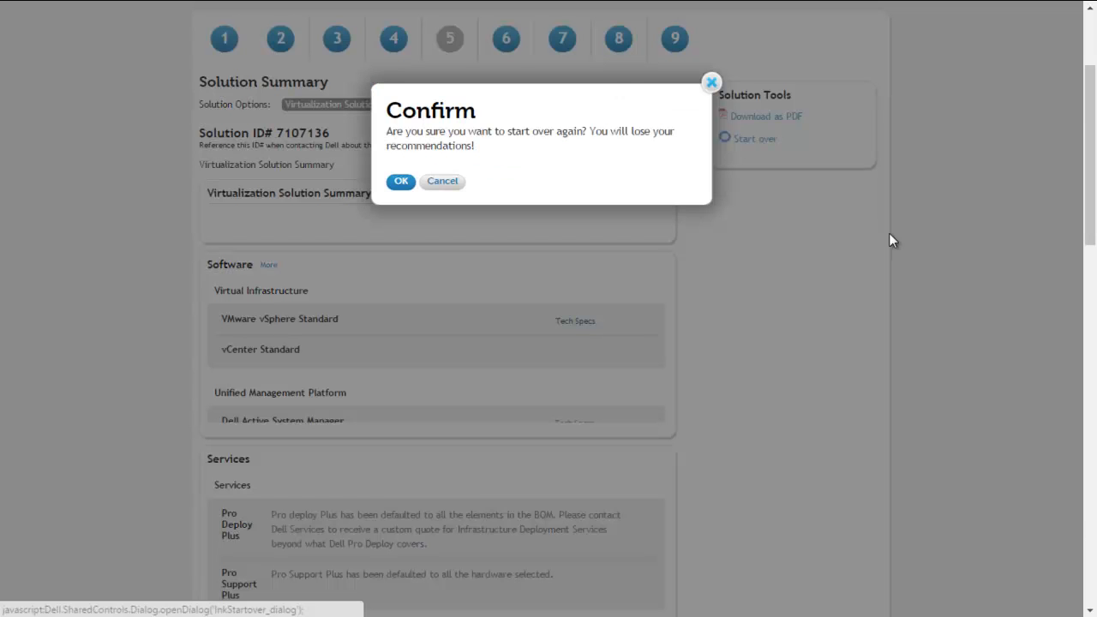
left_click(395, 190)
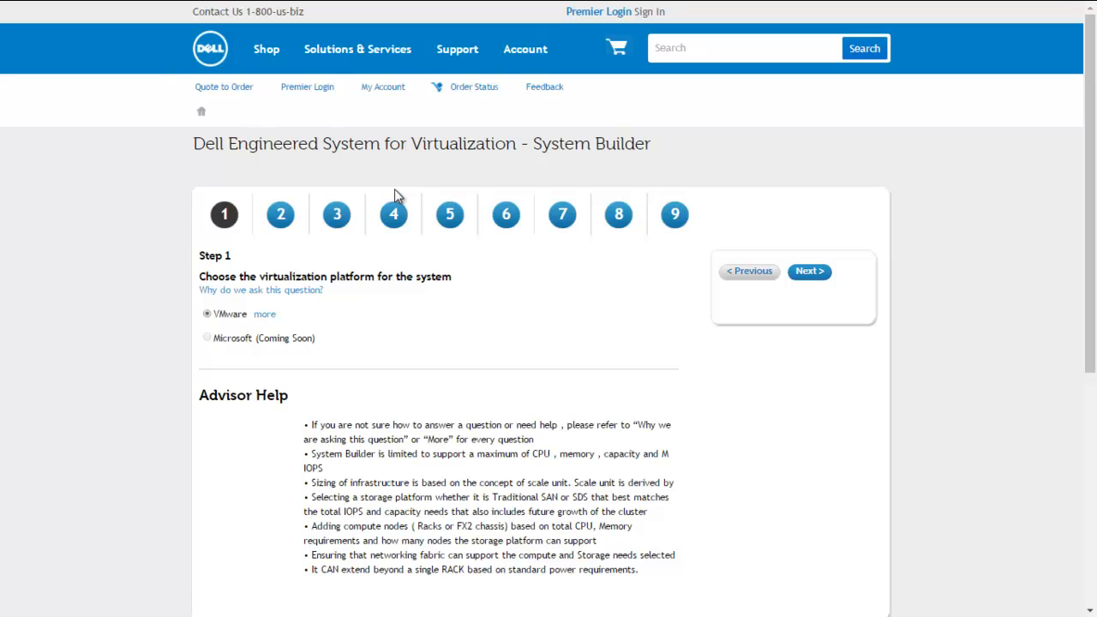
left_click(811, 272)
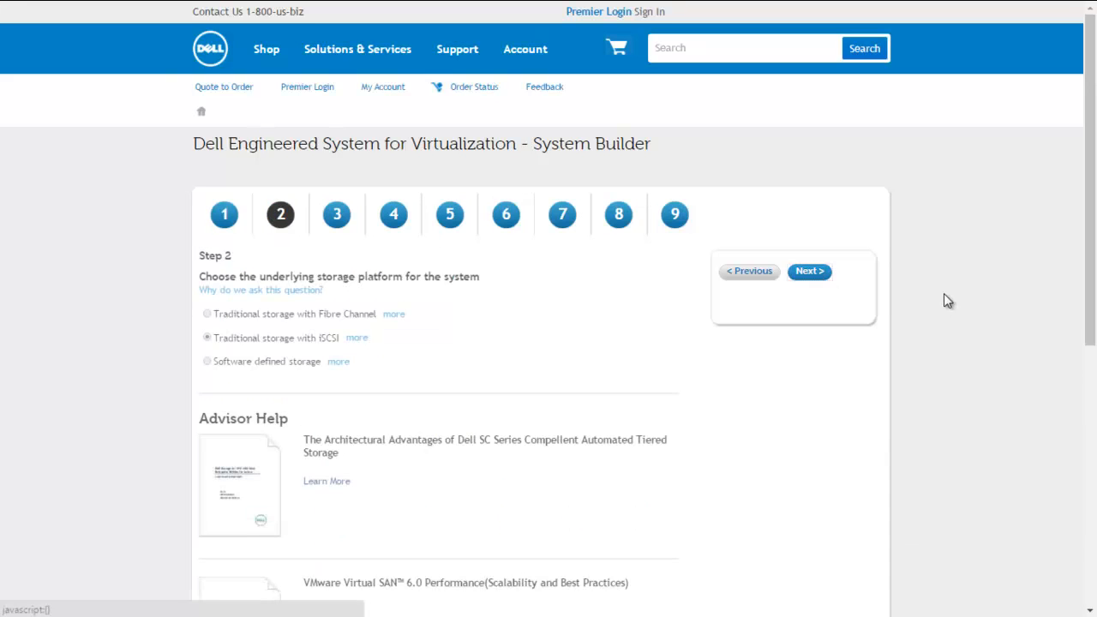
left_click(810, 271)
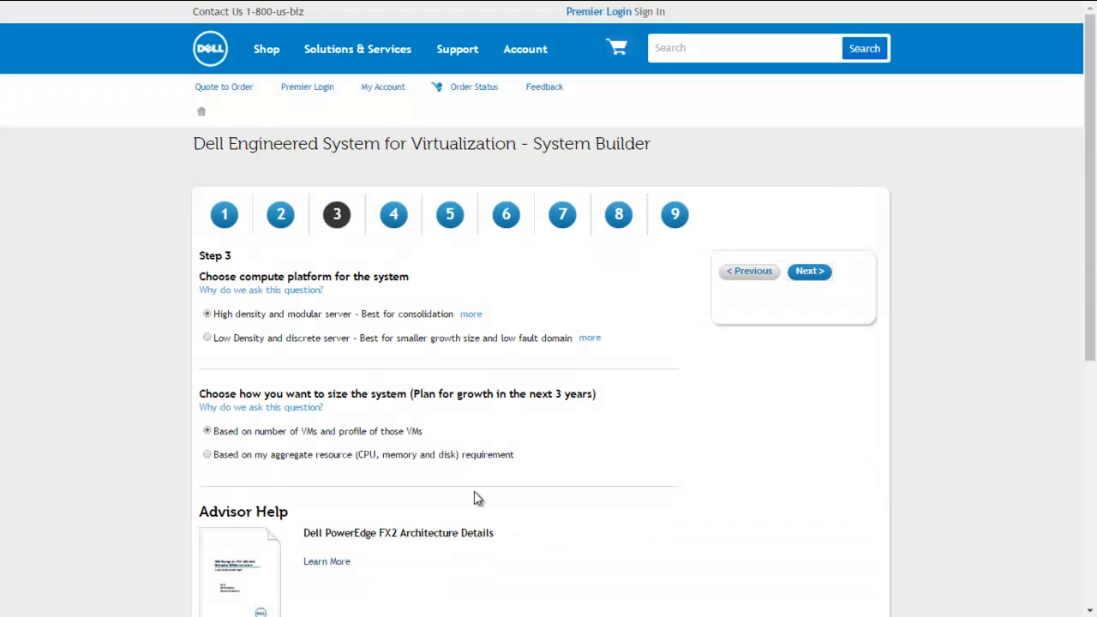
left_click(809, 272)
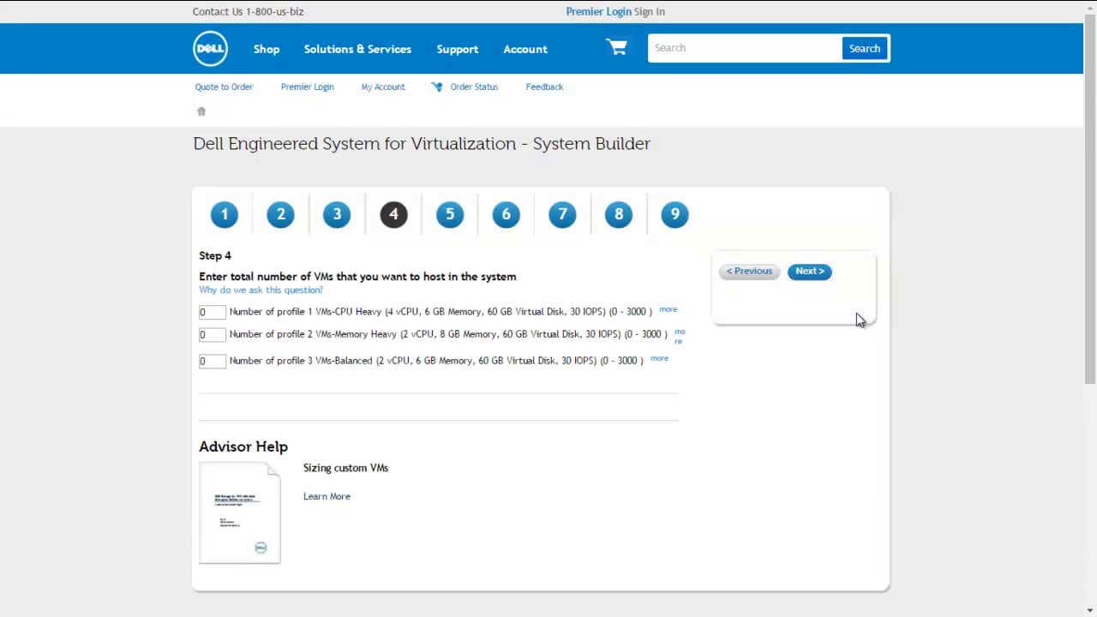
Request 300 profile 3 balanced VMs for the modular server system and continue to the server options
left_click_drag(208, 361, 197, 371)
type("300")
left_click(810, 271)
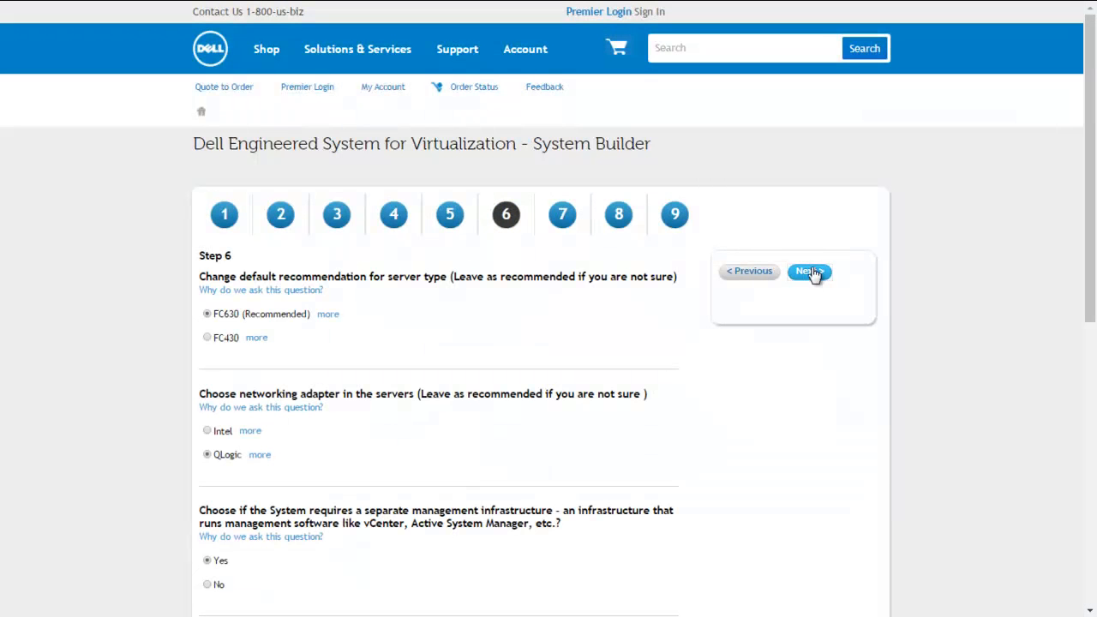
Accept the default FC630 server, QLogic adapter, software and support options, get the recommendation, and view its architecture diagram
left_click(829, 272)
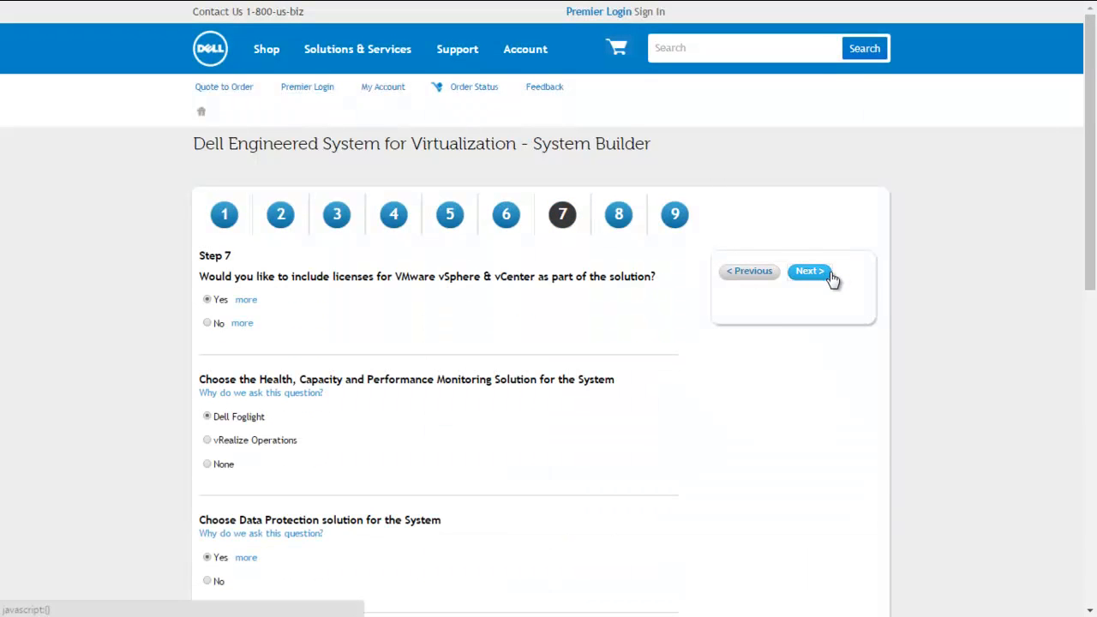
left_click(830, 275)
left_click(830, 274)
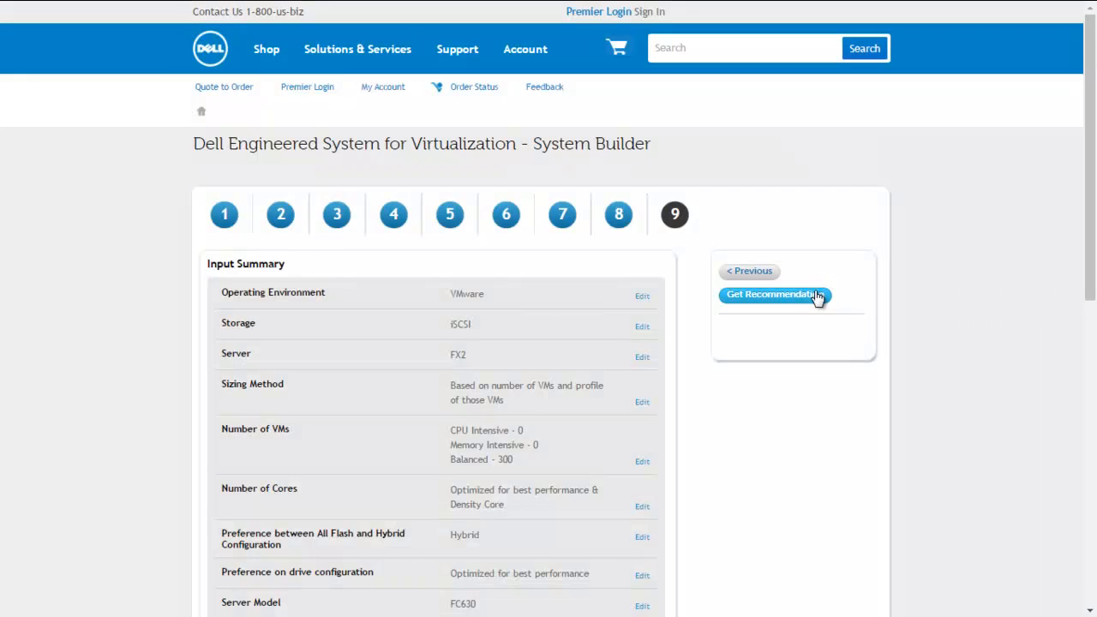
left_click(816, 296)
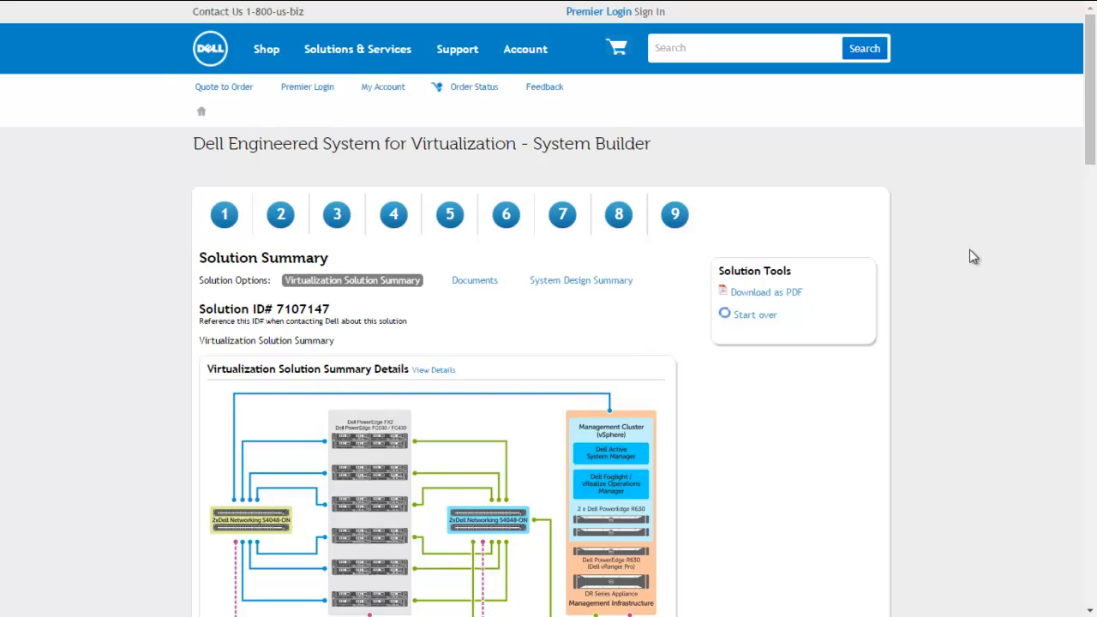
left_click_drag(1092, 148, 1092, 184)
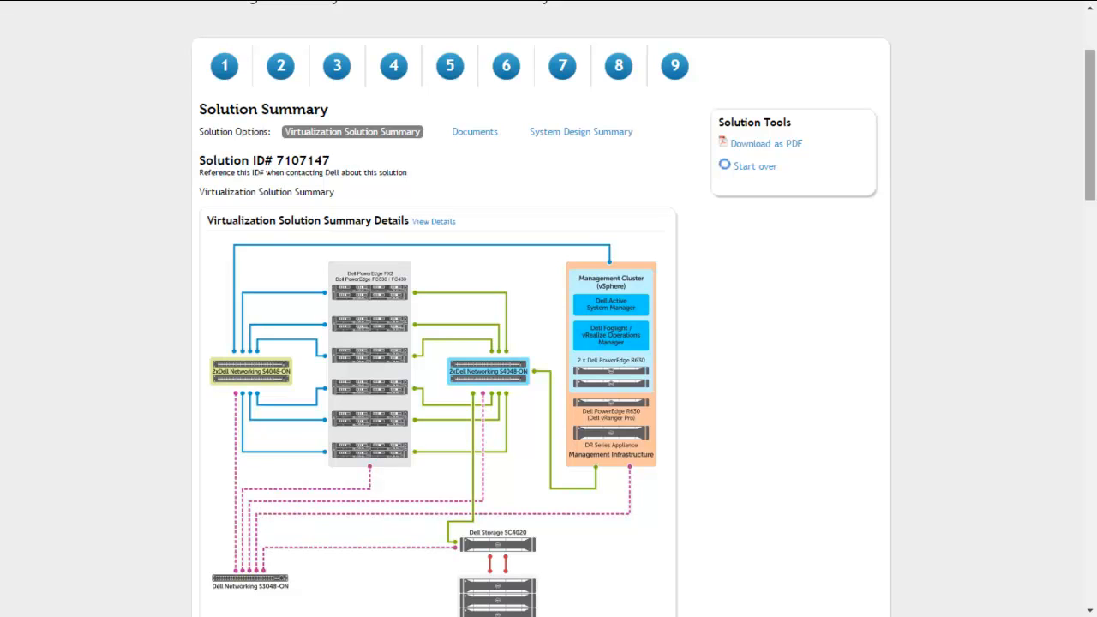
Copy the solution ID from the summary, switch to DellStar, and open solution 7107147 from the Start Page
double_click(317, 161)
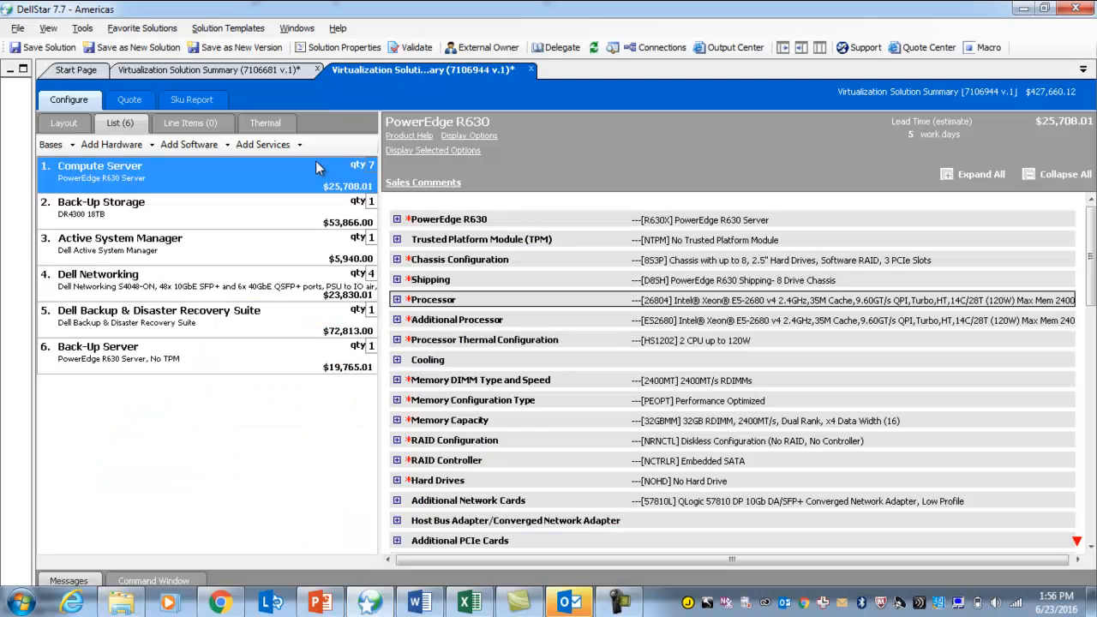
left_click(77, 71)
left_click(546, 149)
type("7107147")
key("Return")
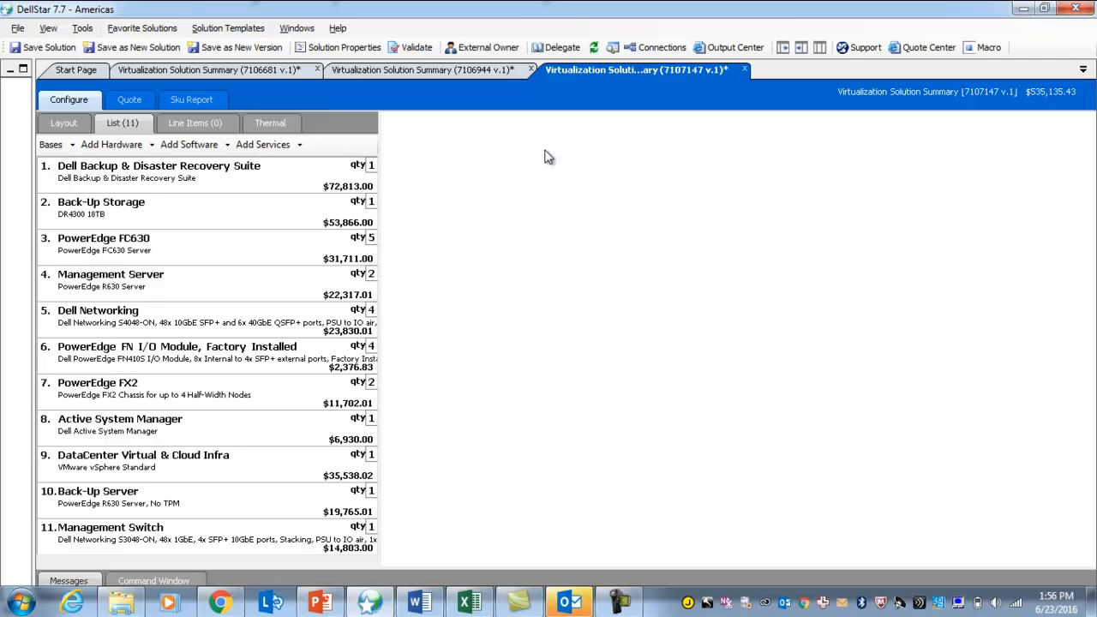
Examine the solution's validation messages and the section on fixing FX2 association errors in the Word configurator guide, and return to DellStar
left_click_drag(481, 568, 467, 407)
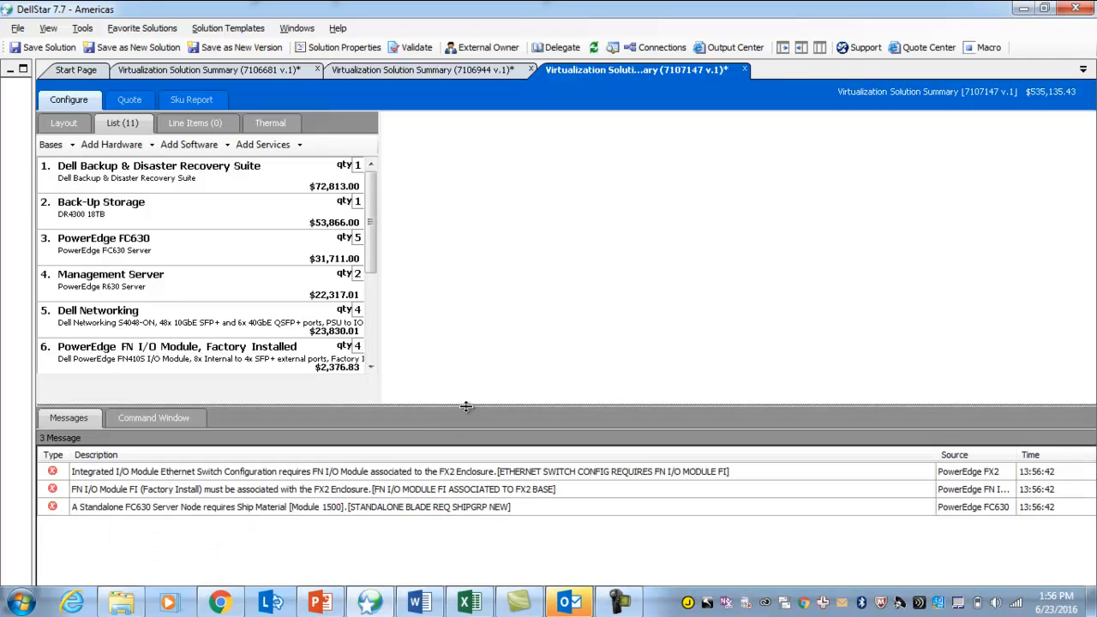
left_click(361, 472)
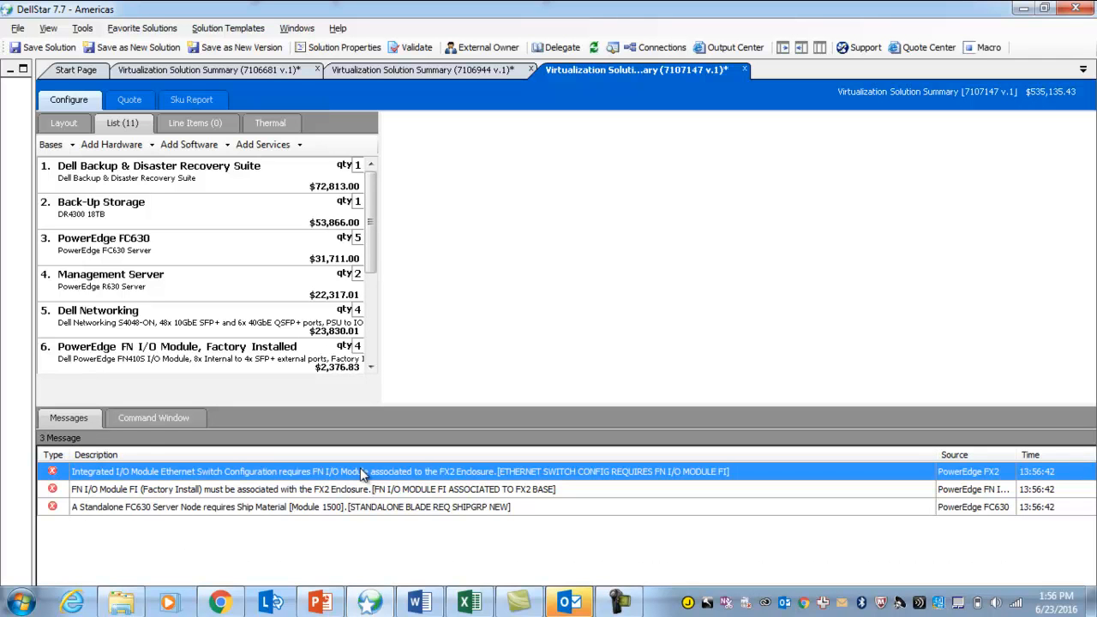
left_click(419, 603)
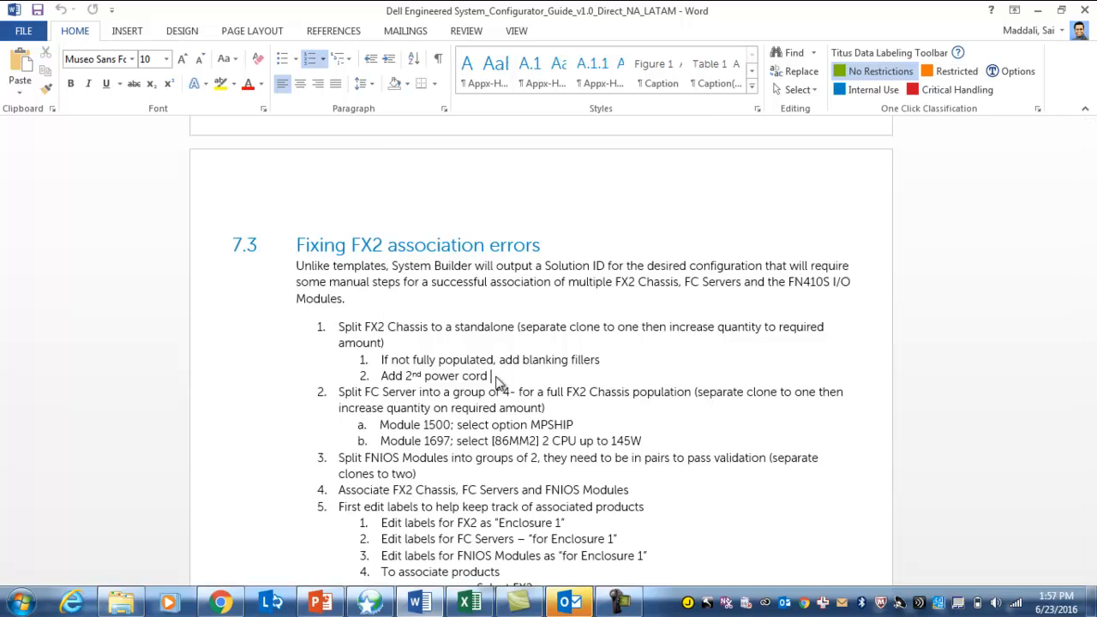
scroll(495, 377, "down", 10)
left_click(495, 377)
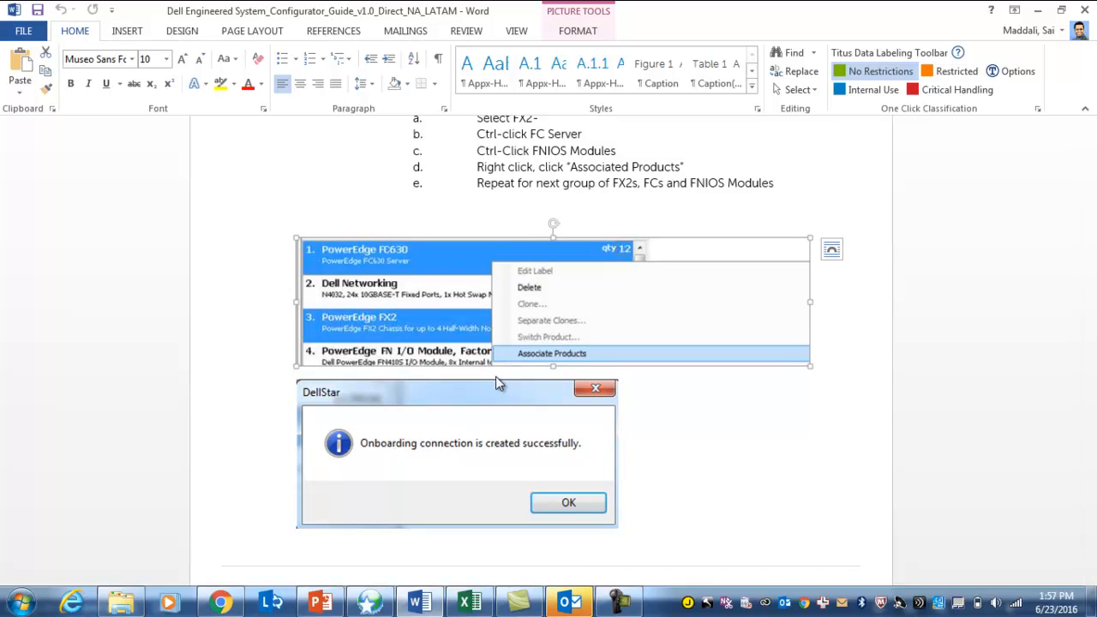
key("alt+Tab")
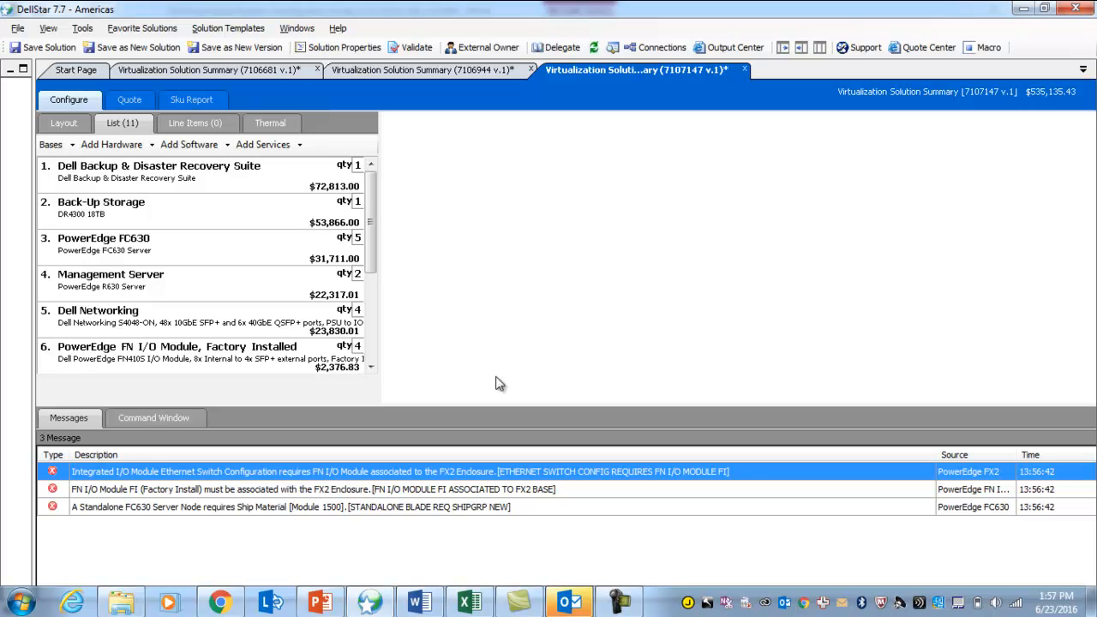
Switch back to System Builder in Chrome, start over, and accept VMware and traditional storage with iSCSI to reach the compute platform choices
left_click(221, 603)
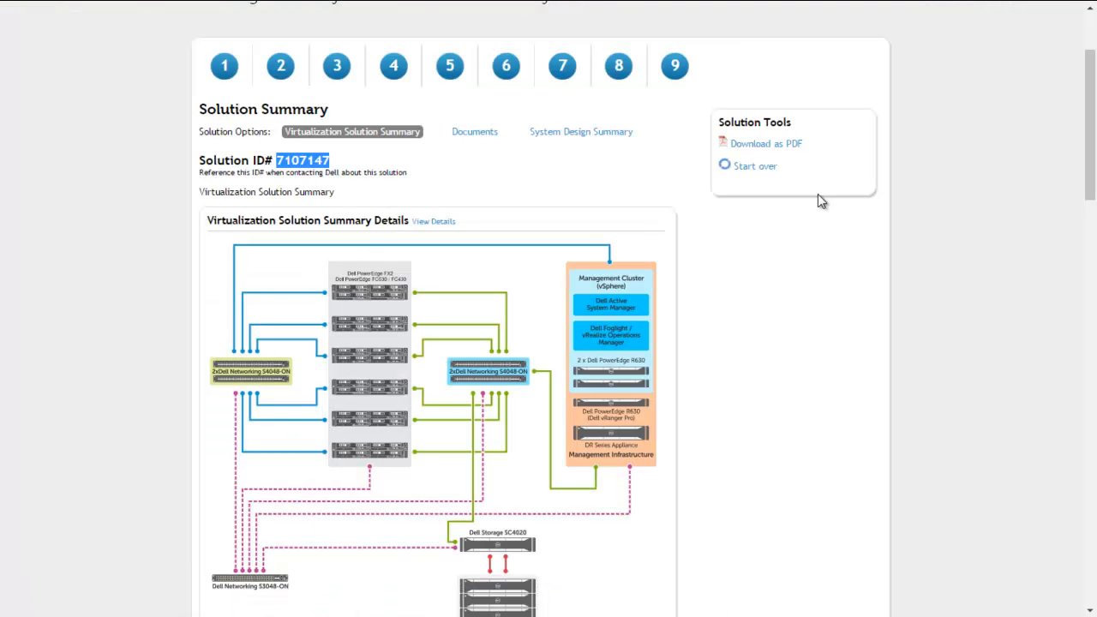
left_click(754, 166)
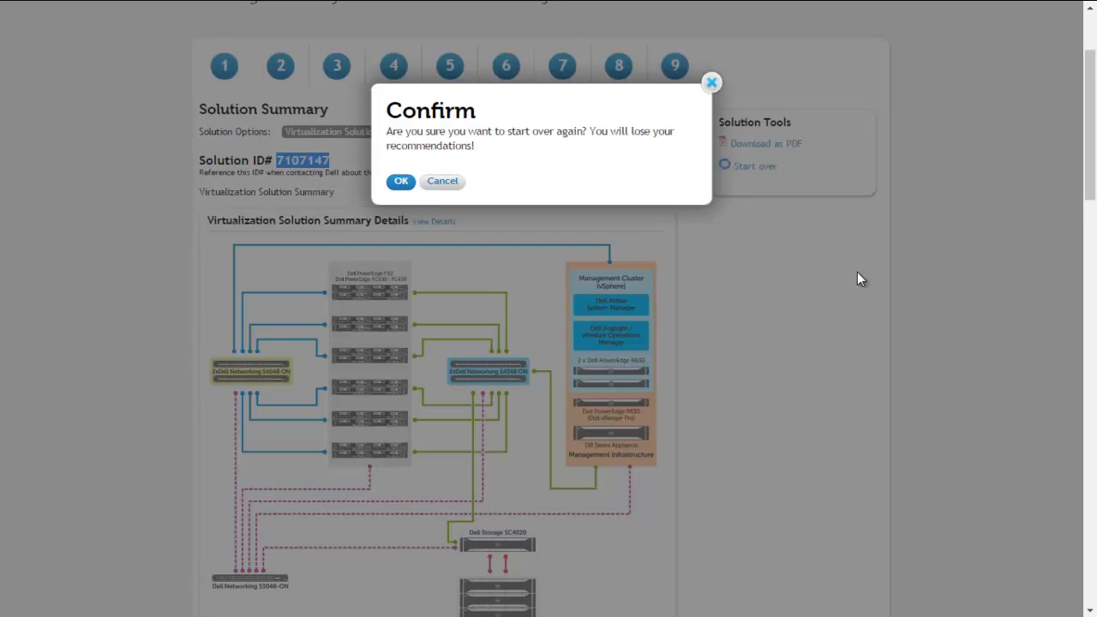
left_click(399, 182)
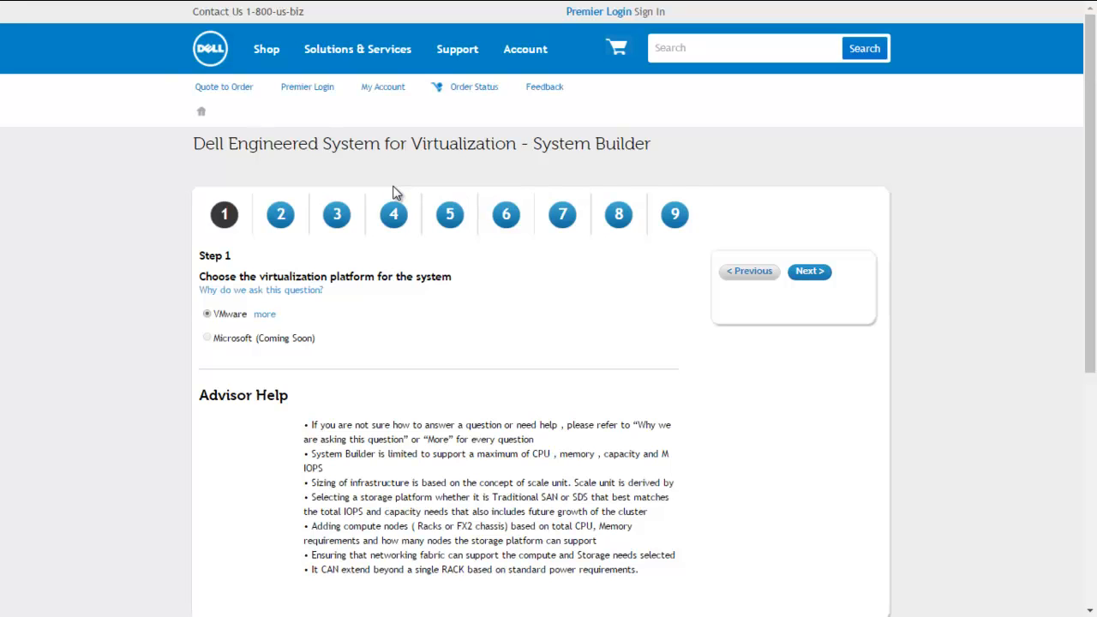
left_click(820, 278)
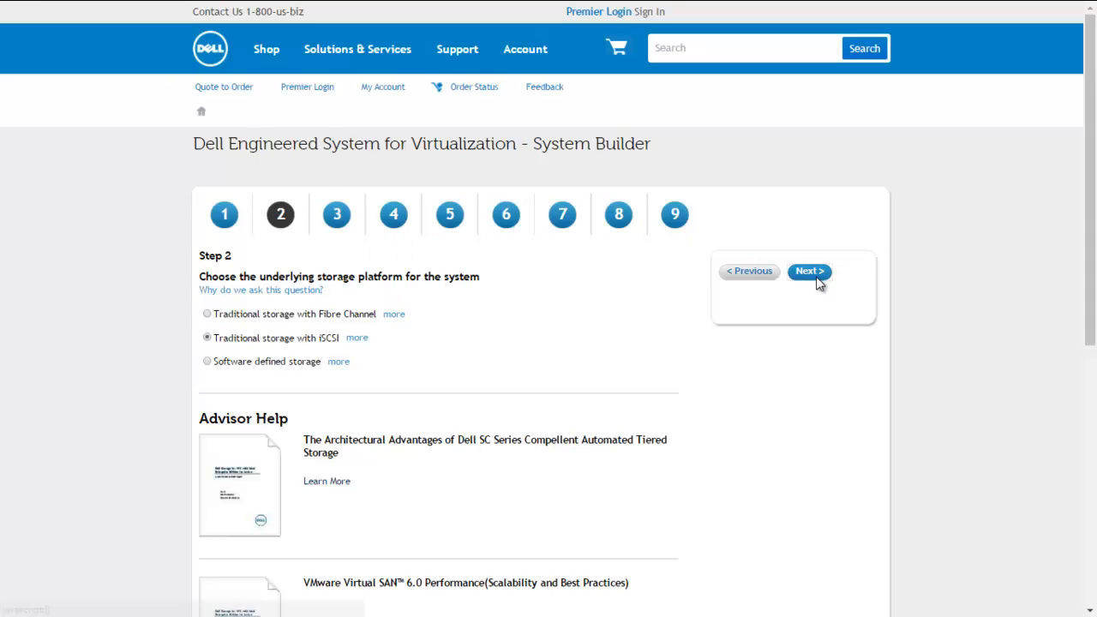
left_click(758, 273)
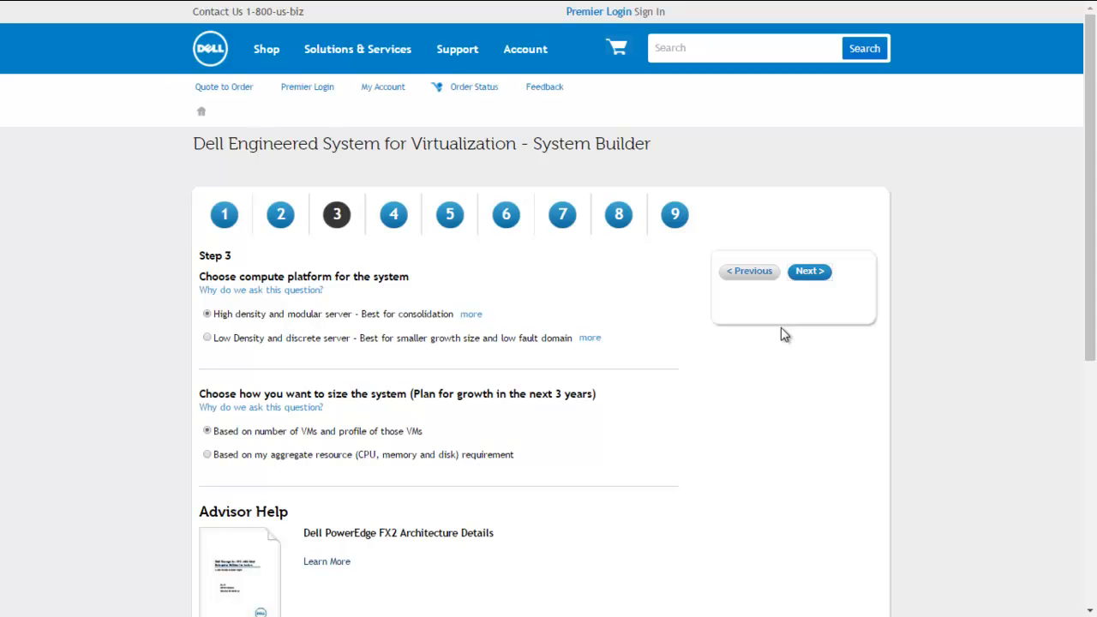
scroll(870, 511, "down", 1)
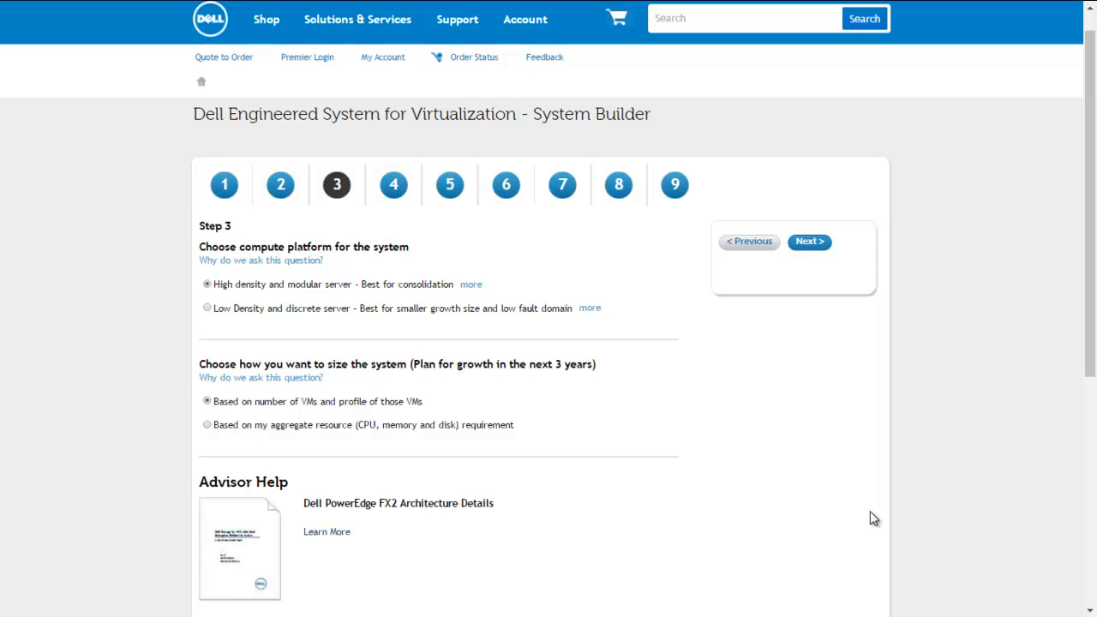
Switch to the PowerPoint slide show and review the "Things to note" slide
key("alt+Tab")
key("alt+Tab")
key("alt+Tab")
key("alt+Tab")
key("alt+Tab")
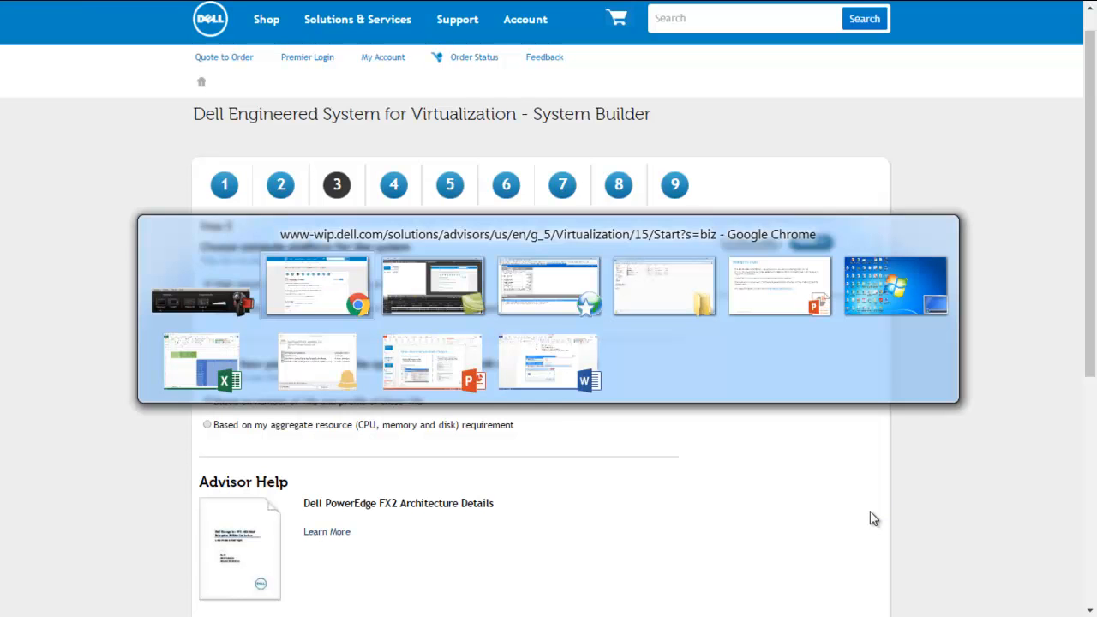
key("Right")
key("Left")
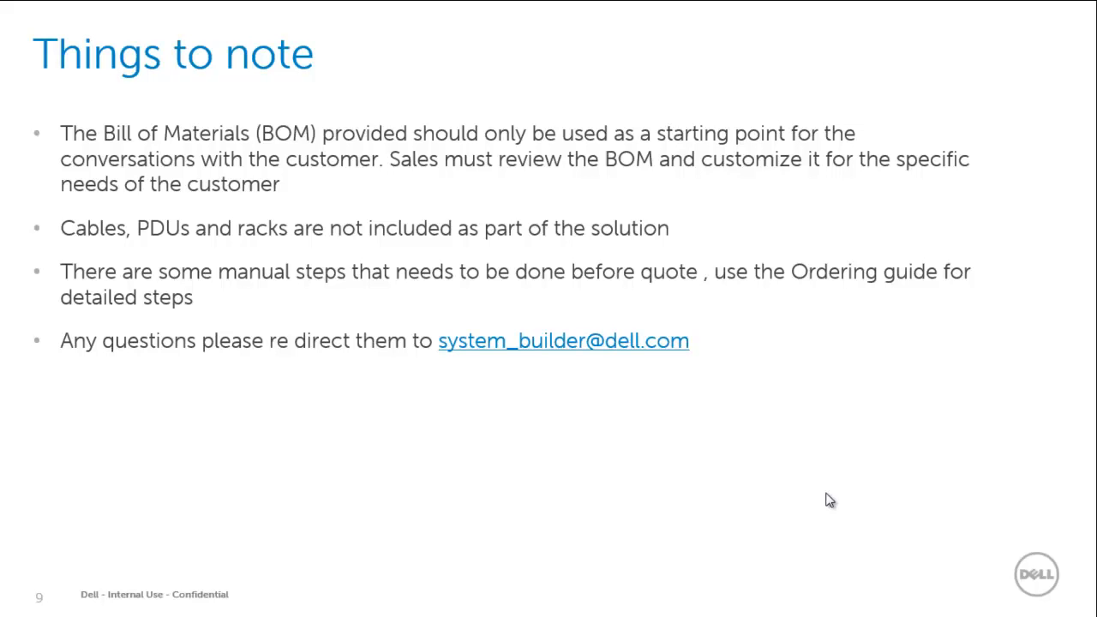
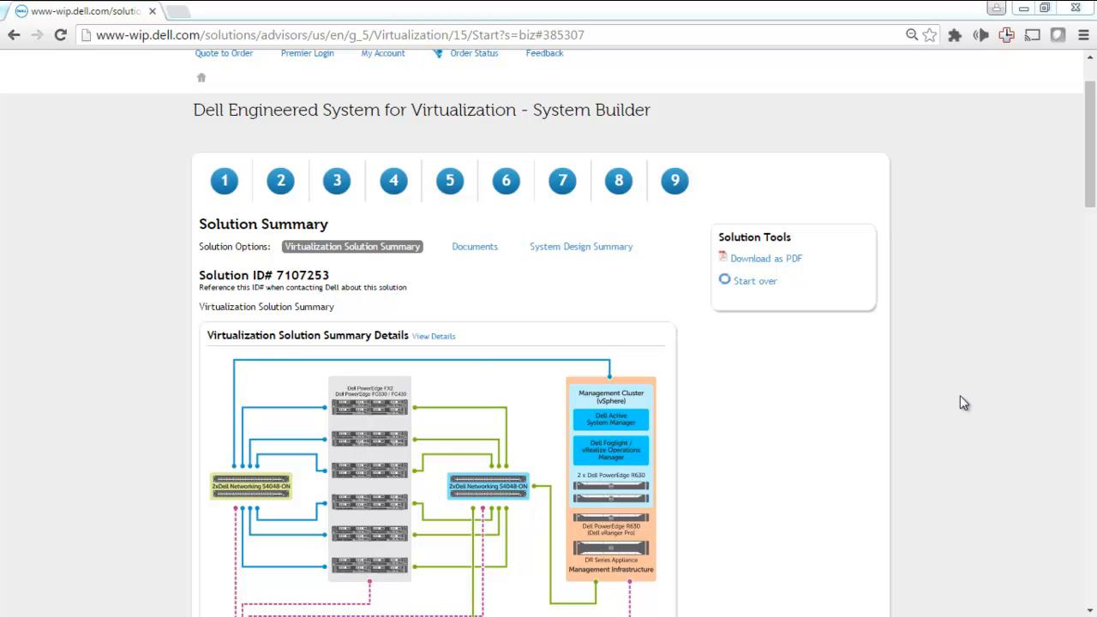
Highlight the solution ID and the System Builder web address on the Solution Summary page
double_click(312, 276)
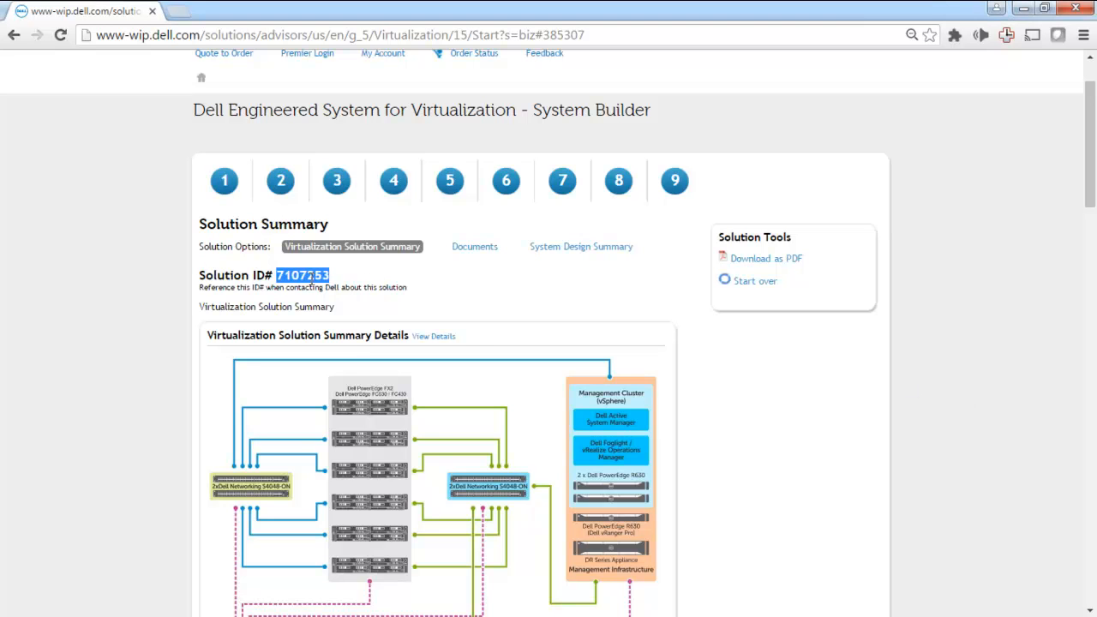
left_click(519, 286)
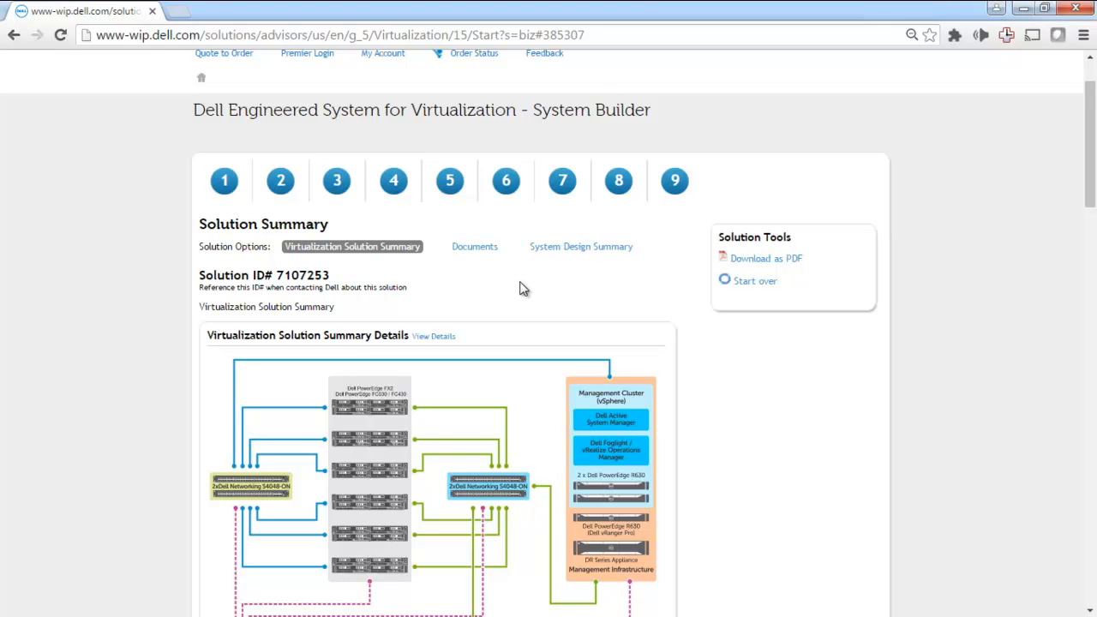
left_click(629, 33)
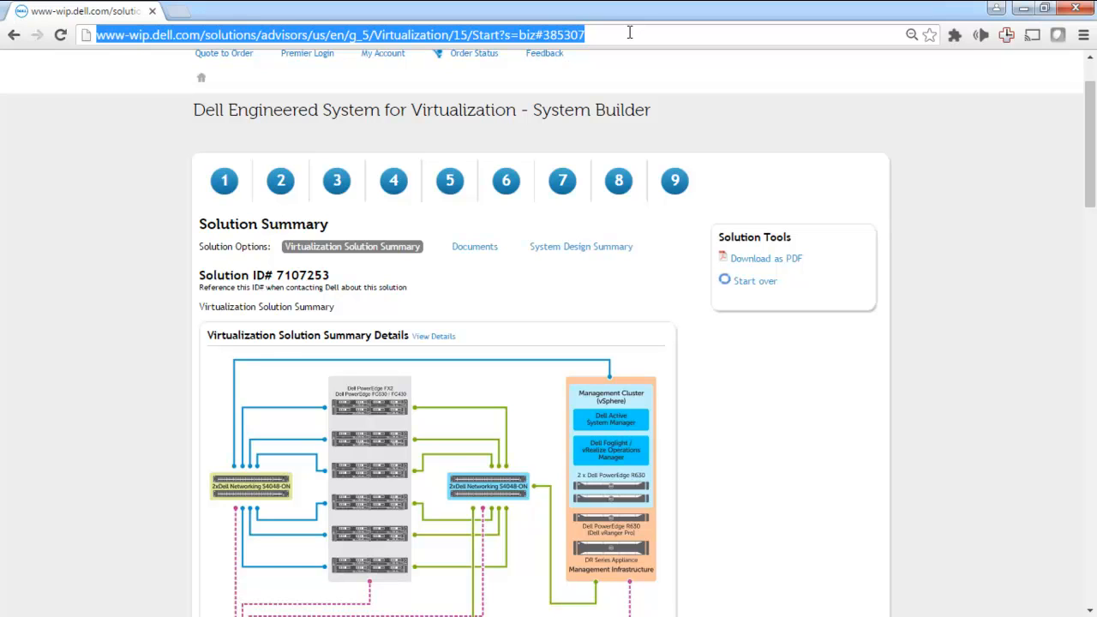
key("alt+Tab")
key("alt+Tab")
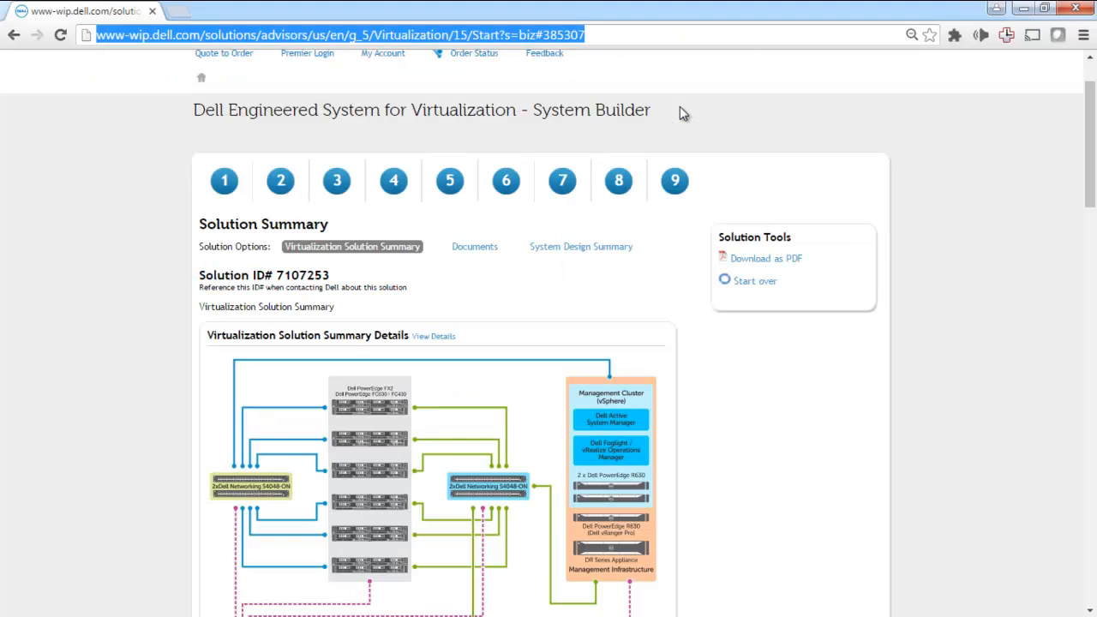
left_click(1003, 223)
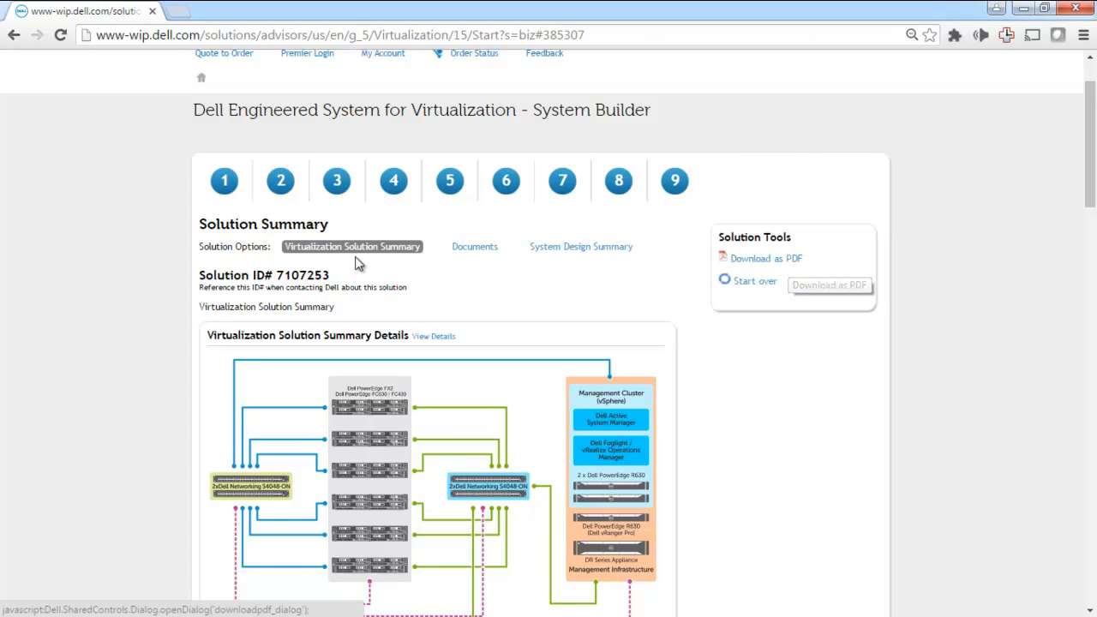
double_click(310, 275)
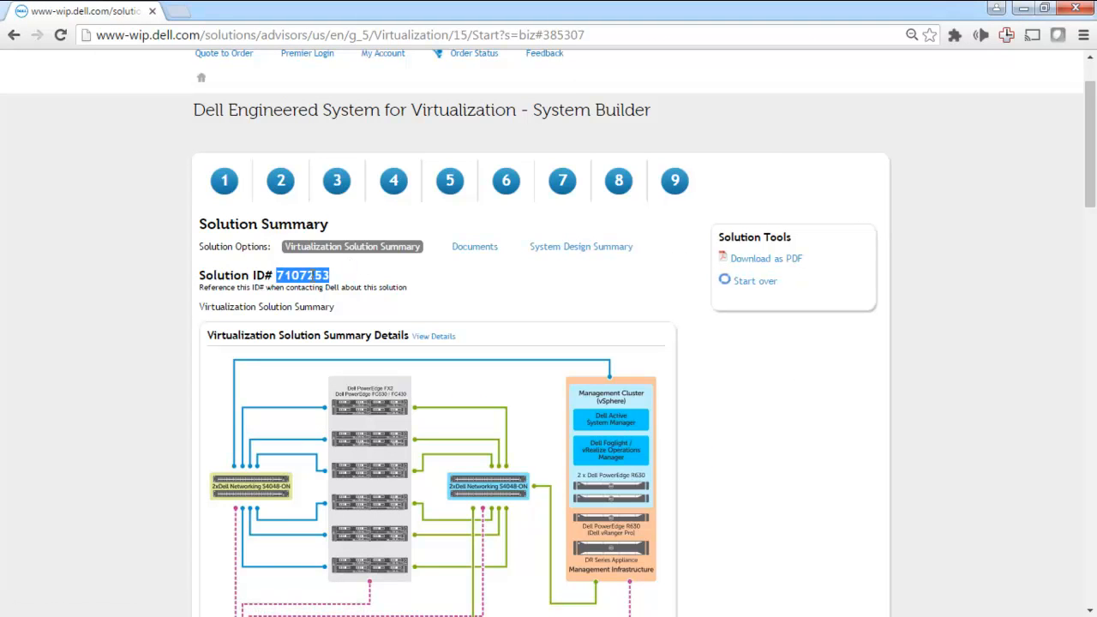
left_click(556, 320)
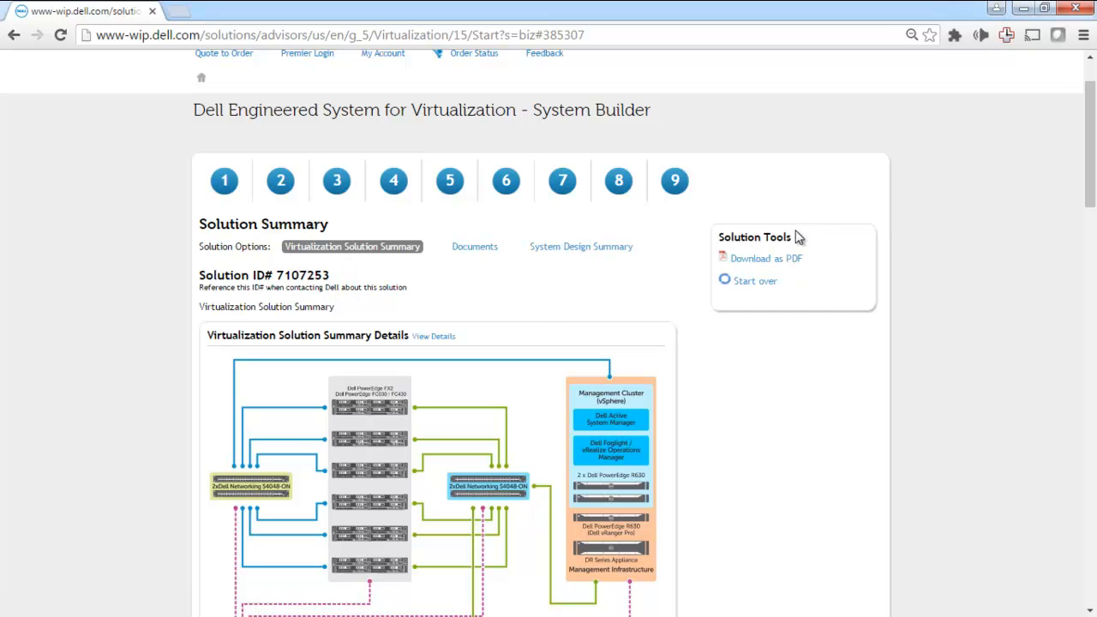
Download the solution summary as a PDF and open it to review the PowerEdge FC630 component list
left_click(795, 261)
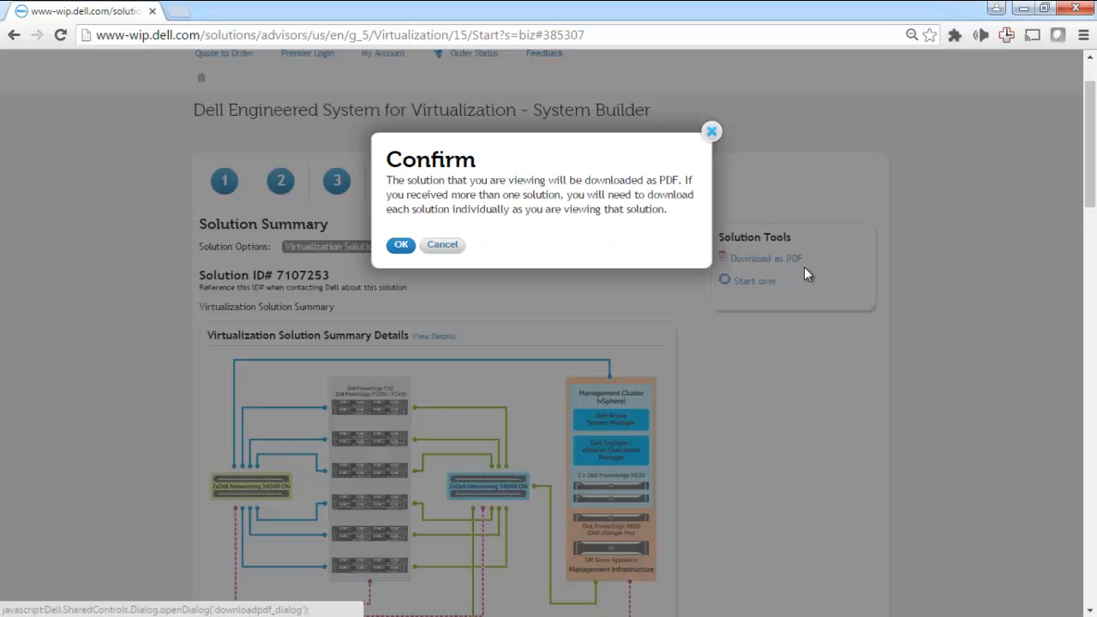
left_click(400, 245)
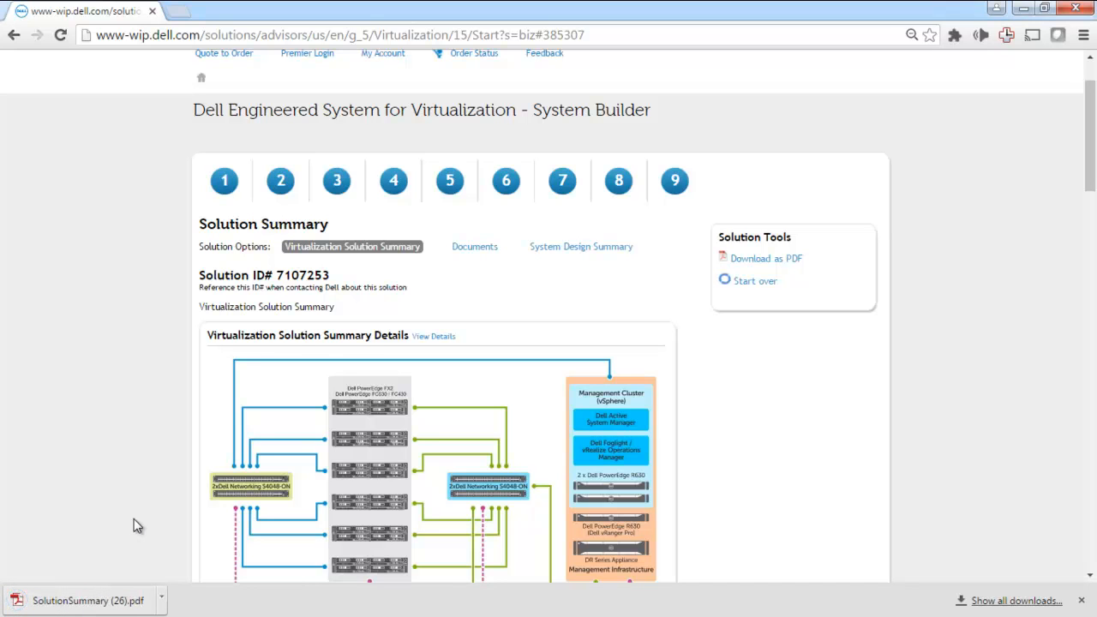
left_click(96, 600)
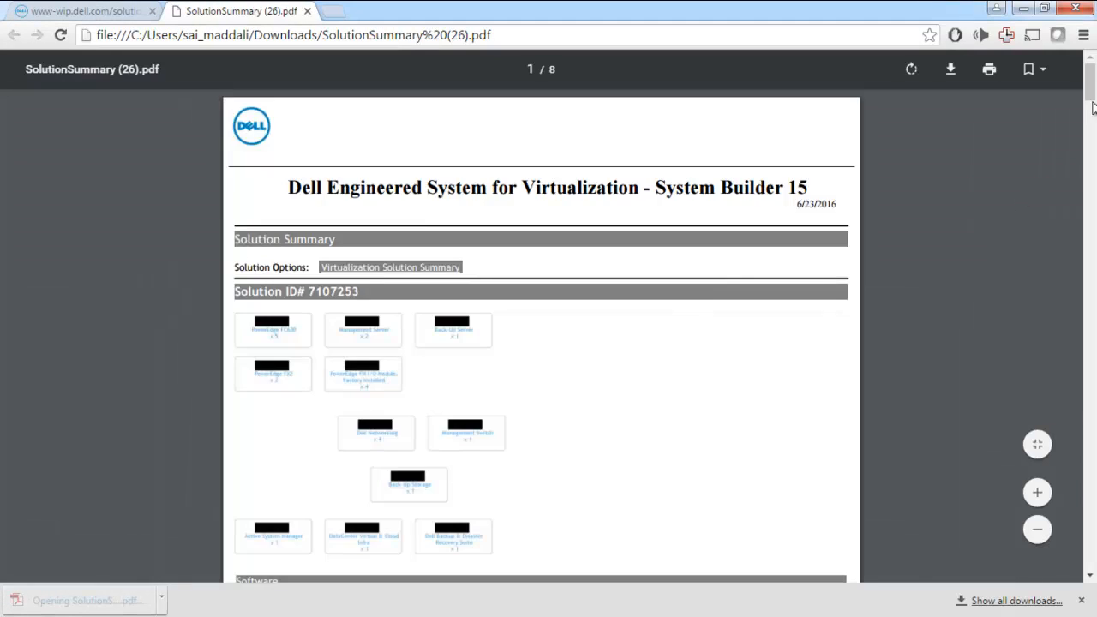
left_click_drag(1092, 107, 1095, 317)
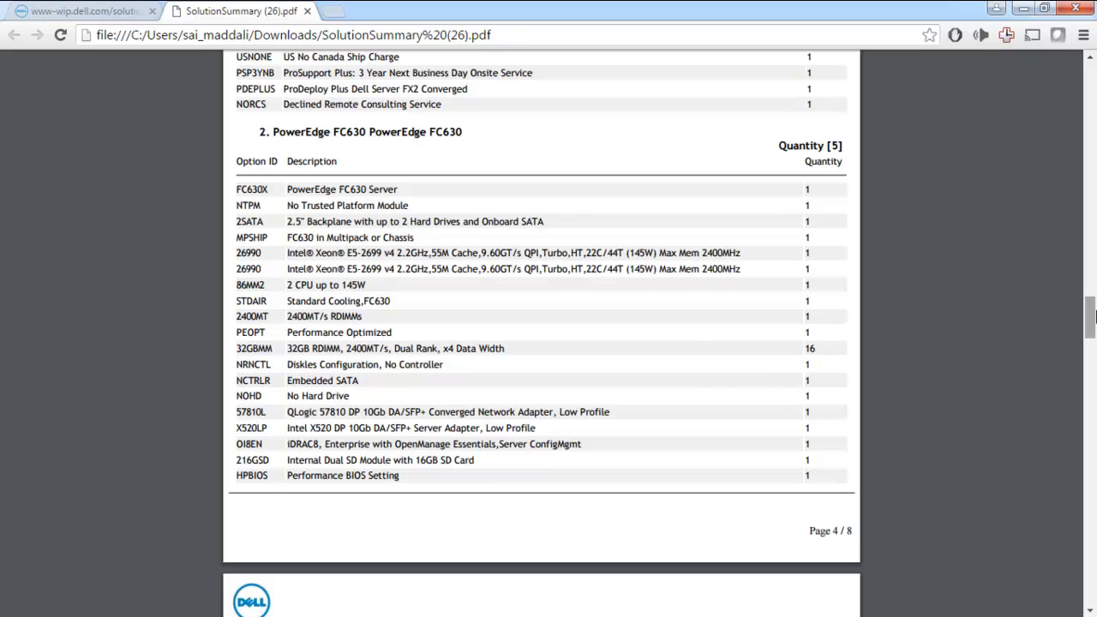